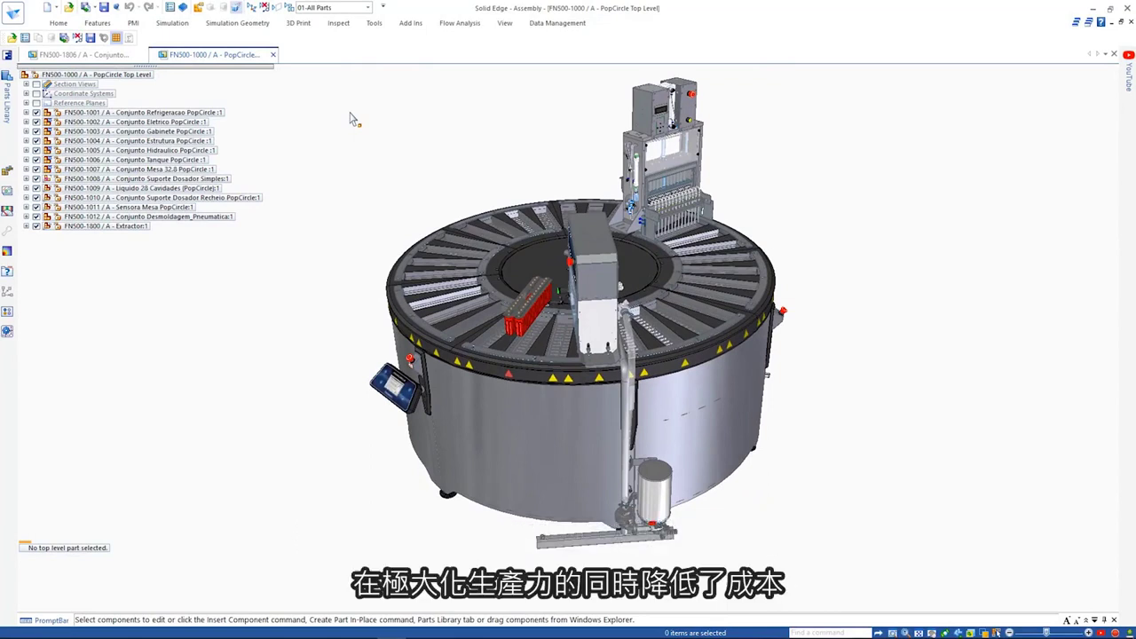
# Apply the 07-Filling Doser display configuration so only that unit of the machine is shown.
pyautogui.click(359, 9)
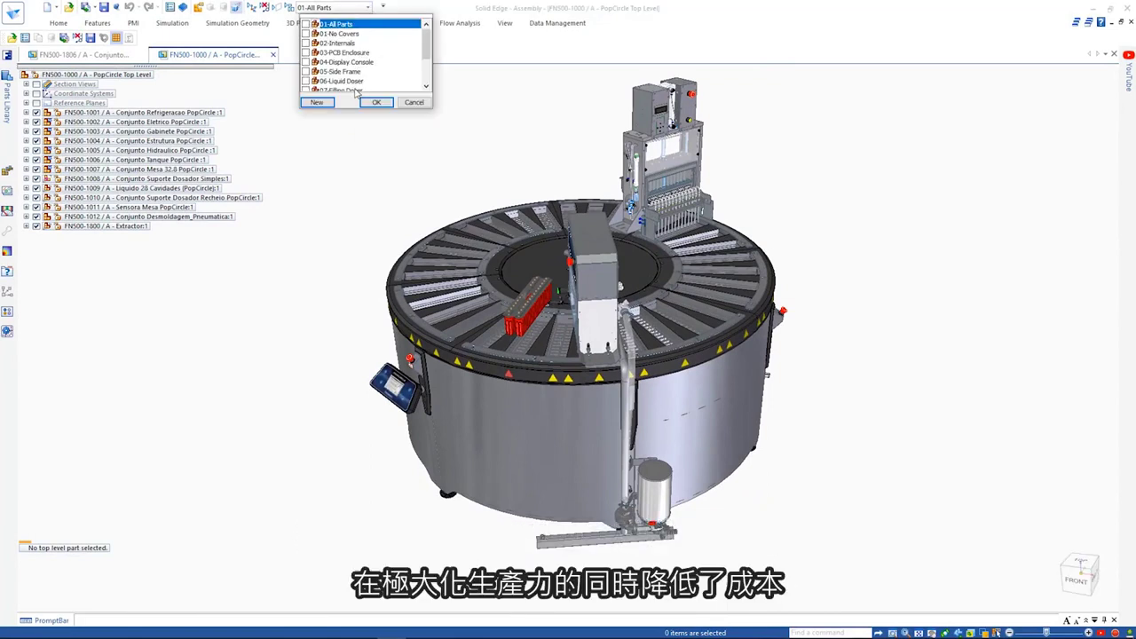
pyautogui.click(376, 102)
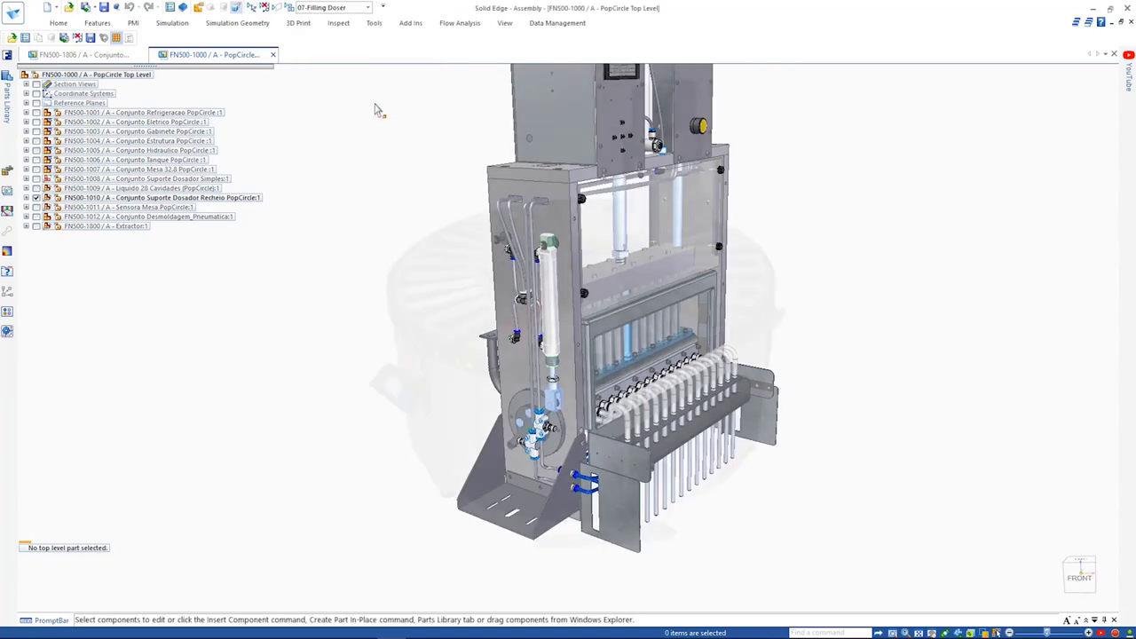
# Turn the command names on the predicted-commands bar on and then off again.
pyautogui.click(116, 38)
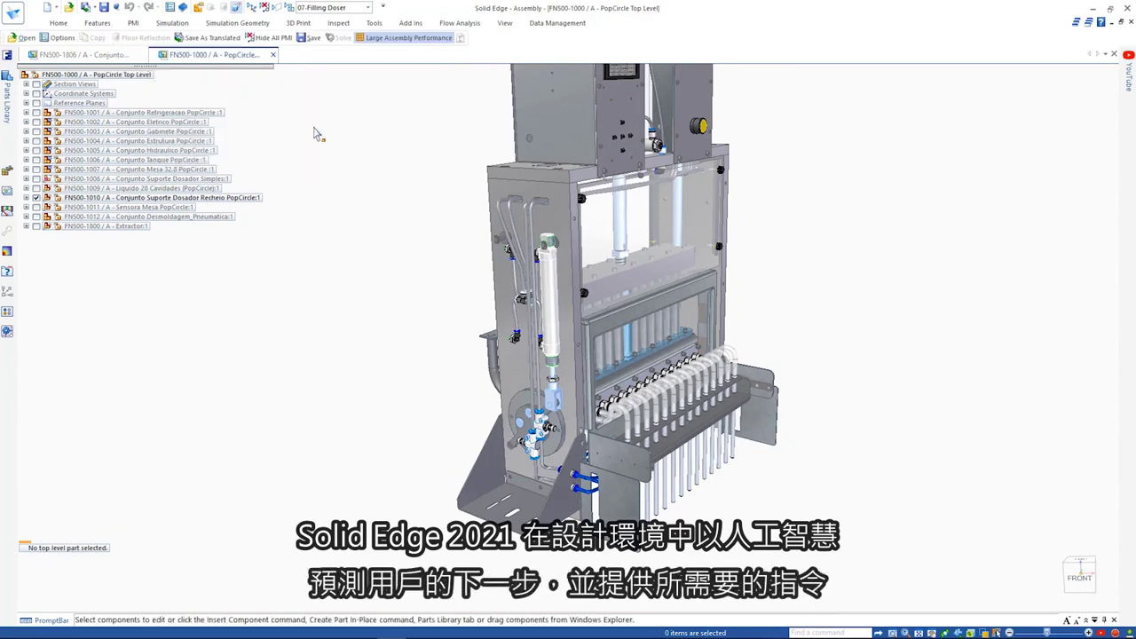
pyautogui.rightClick(388, 42)
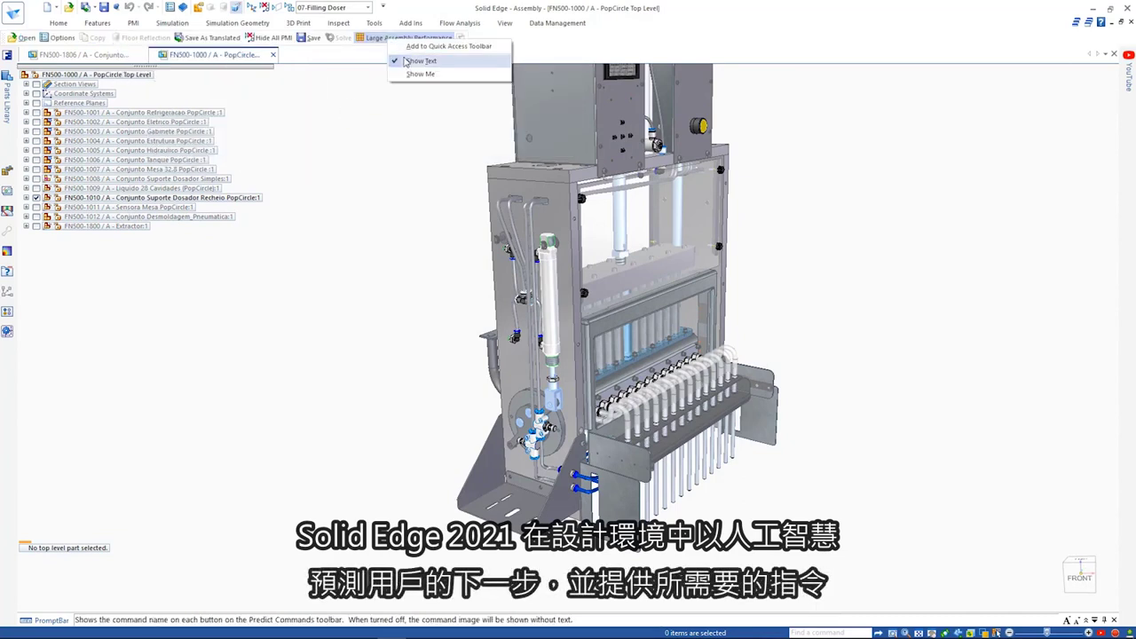
pyautogui.click(406, 61)
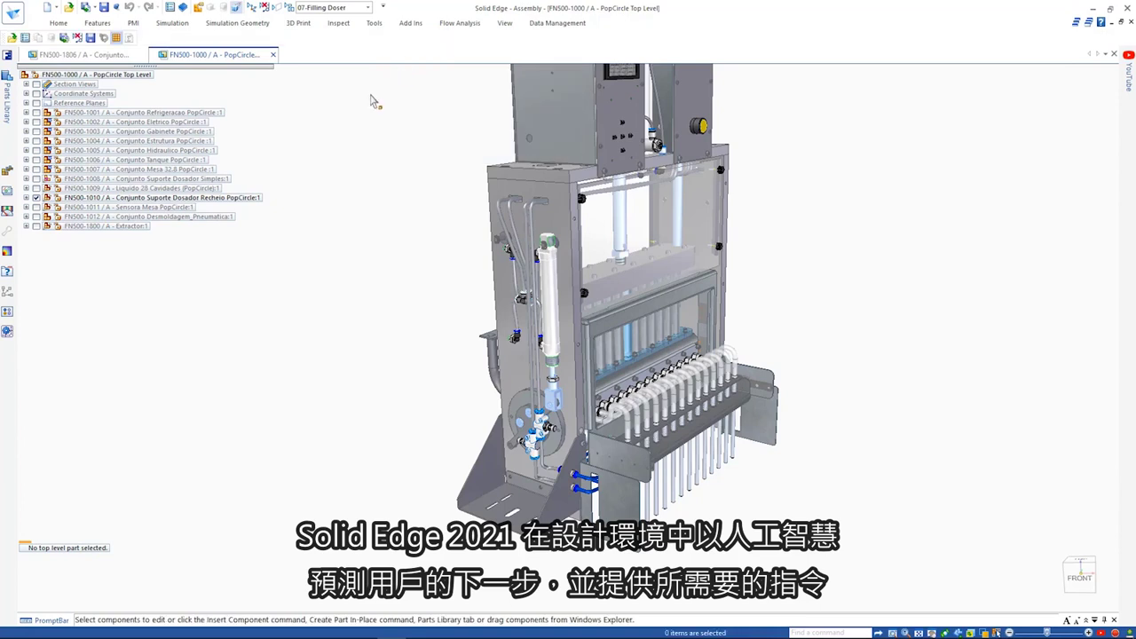
# Select the subassembly FN500-1561 Dosador Recheio 28Cav among the overlapping components and open it in its own window.
pyautogui.rightClick(539, 173)
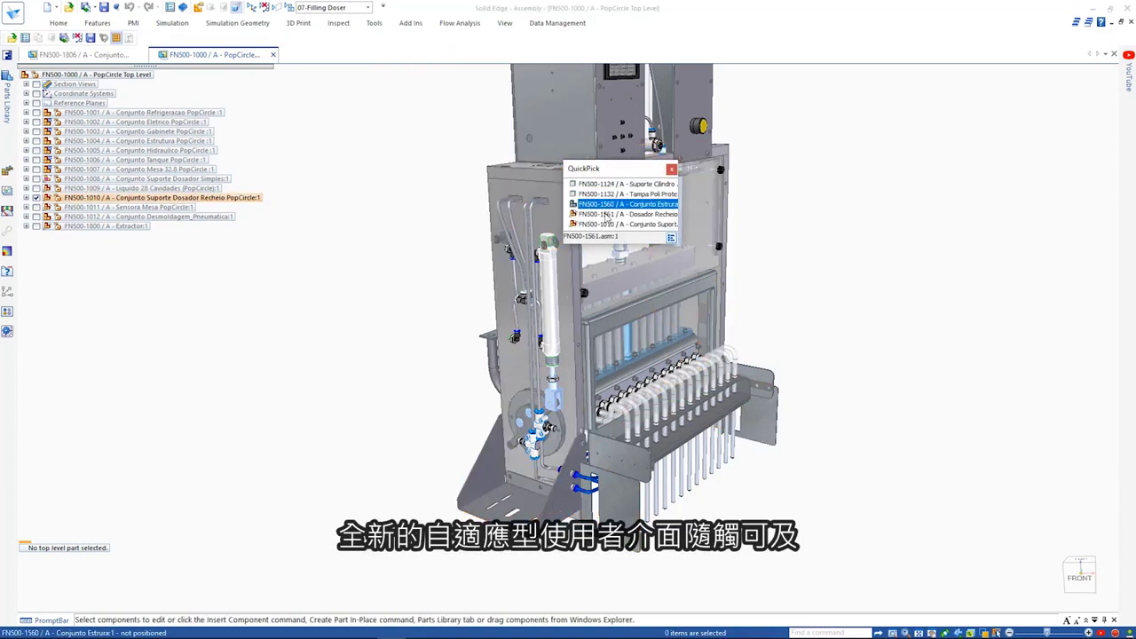
pyautogui.click(577, 214)
pyautogui.click(551, 205)
pyautogui.rightClick(435, 195)
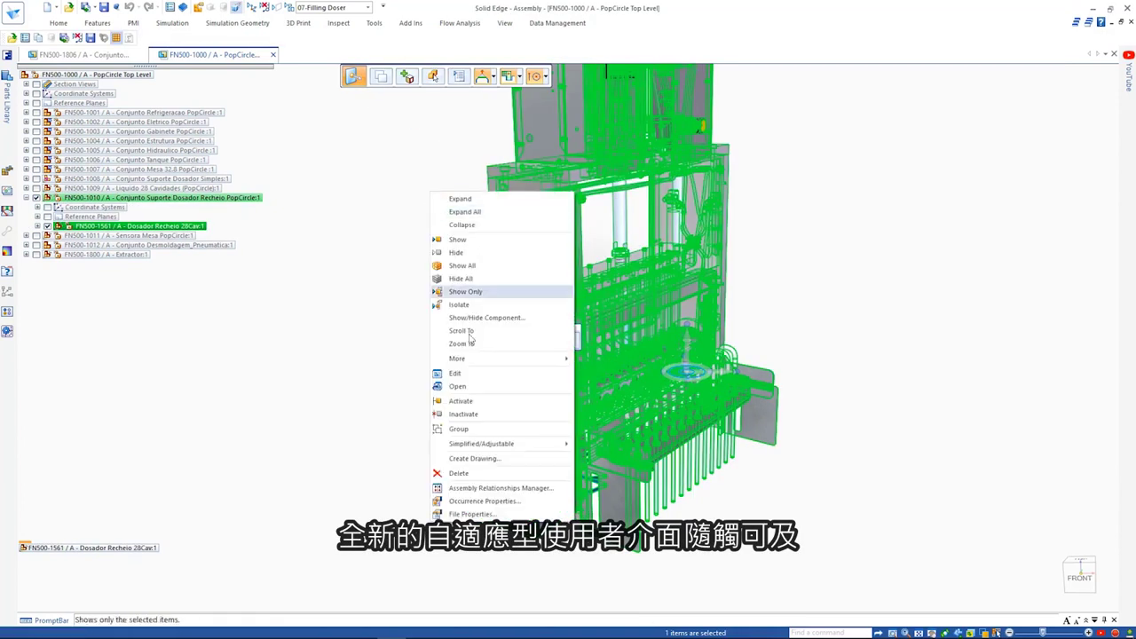
pyautogui.click(457, 387)
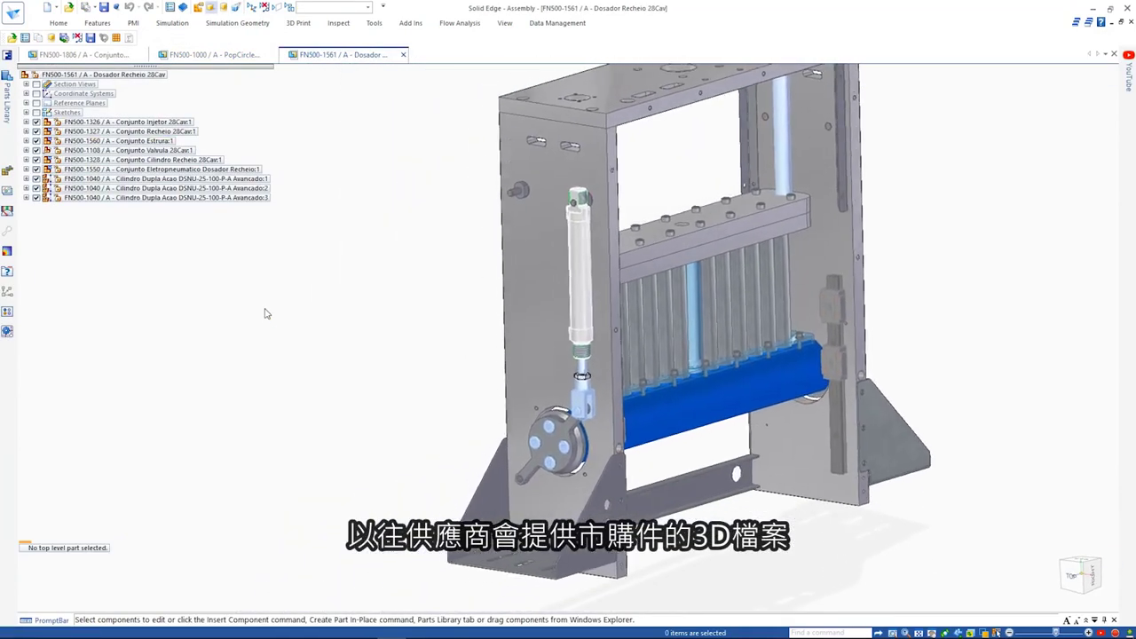
# Import the Parasolid file FN500-1040.x_t from the Components\Internal Components folder with Create Internal Components enabled.
pyautogui.click(12, 38)
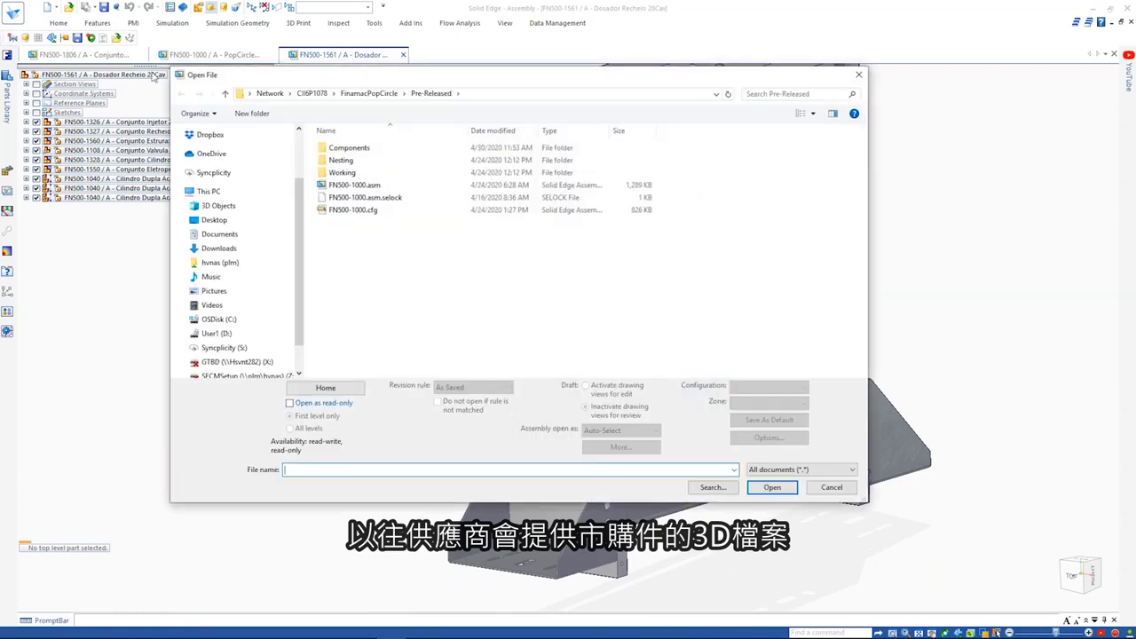
pyautogui.doubleClick(351, 147)
pyautogui.doubleClick(351, 147)
pyautogui.click(350, 149)
pyautogui.click(746, 443)
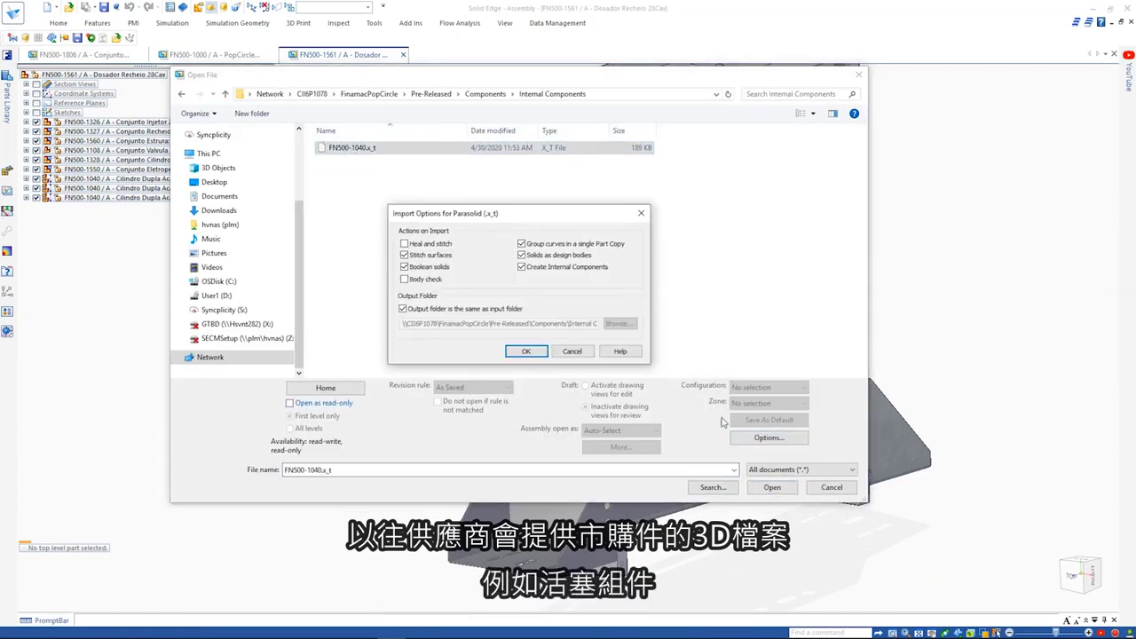
pyautogui.click(526, 352)
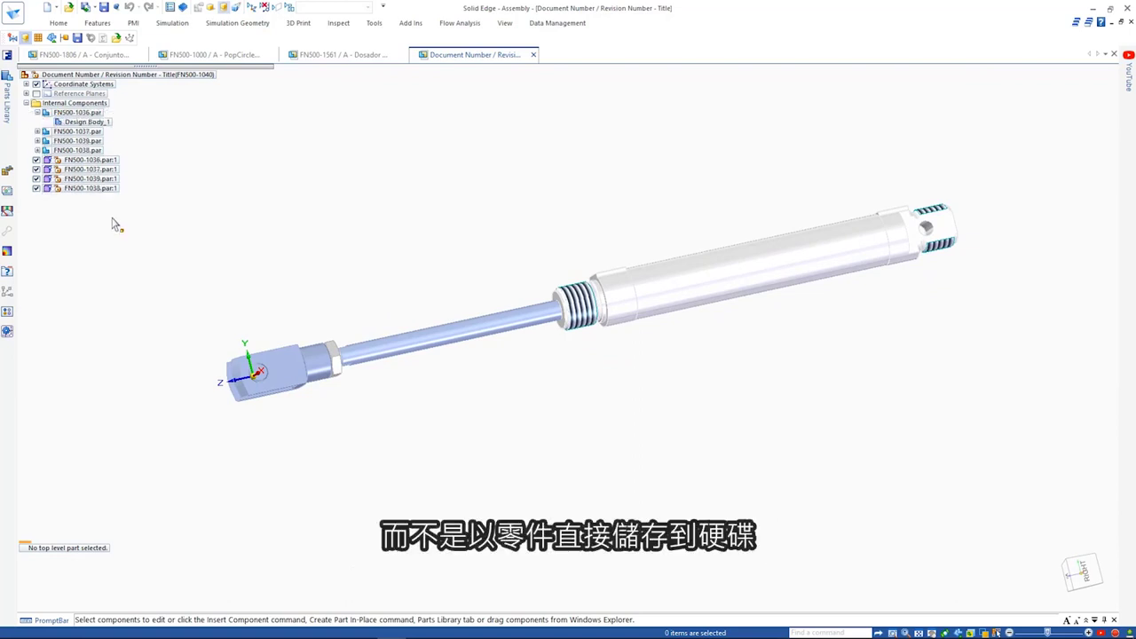
# Generate relationships between all imported cylinder parts with the Relationship Assistant, allowing every relationship type and offsets, and start Drag Component.
pyautogui.click(58, 23)
pyautogui.click(366, 78)
pyautogui.moveTo(170, 116); pyautogui.dragTo(979, 505)
pyautogui.rightClick(980, 507)
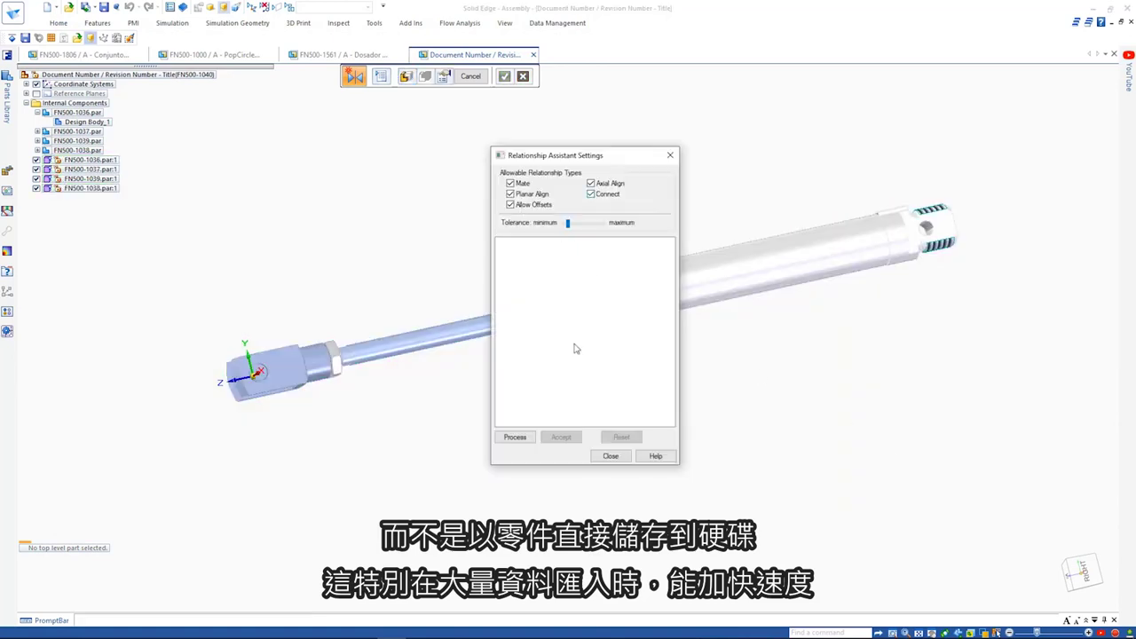
pyautogui.click(515, 437)
pyautogui.click(561, 438)
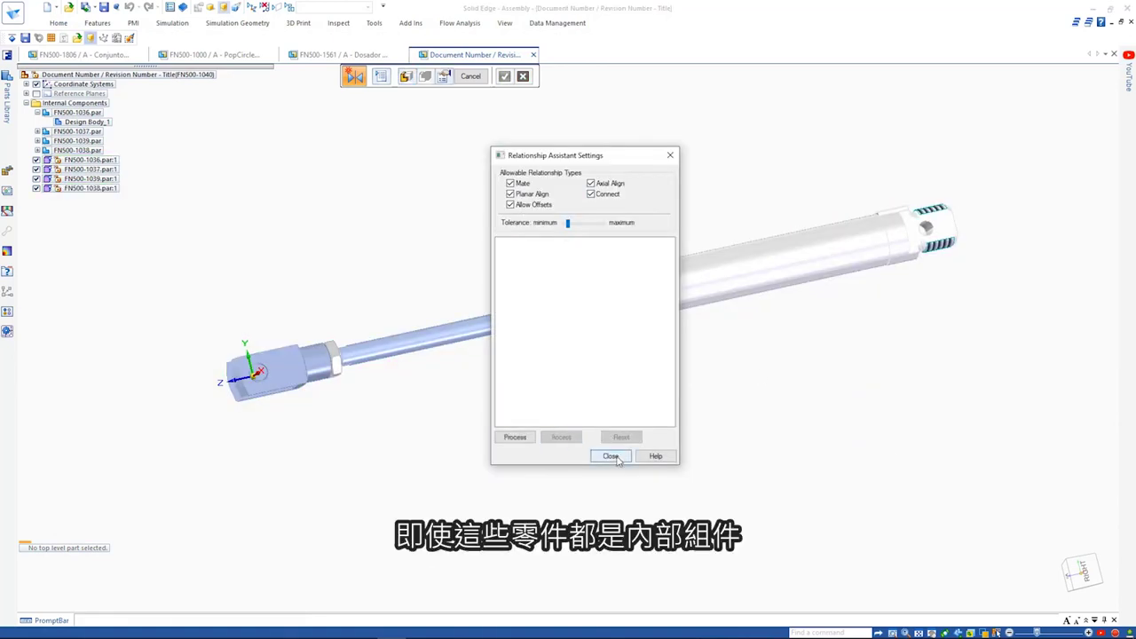
pyautogui.click(610, 456)
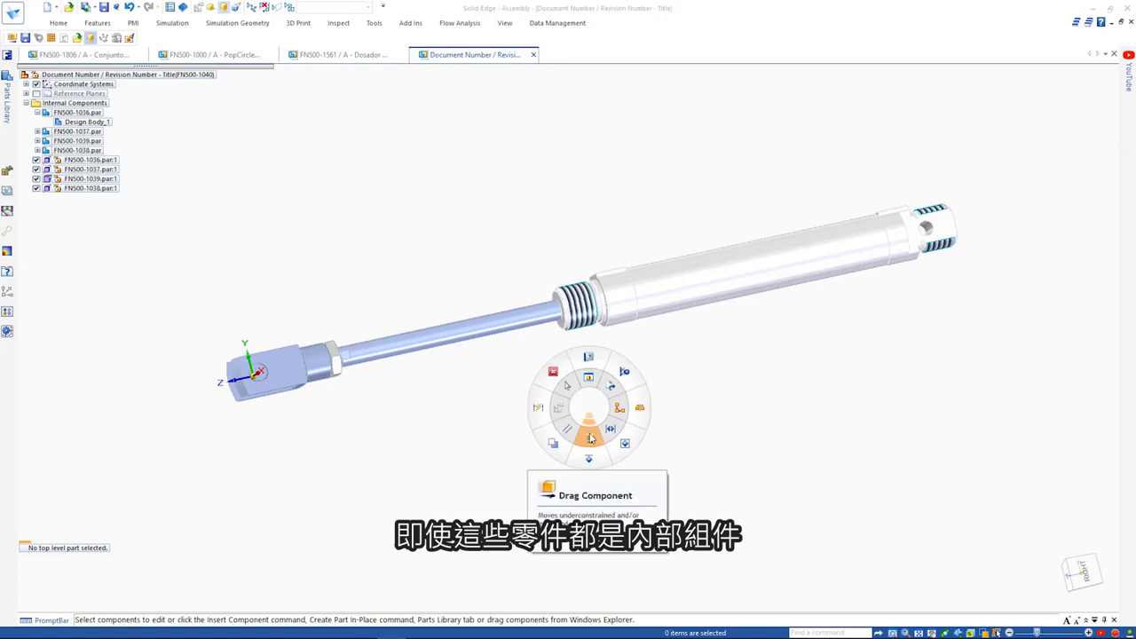
pyautogui.click(591, 438)
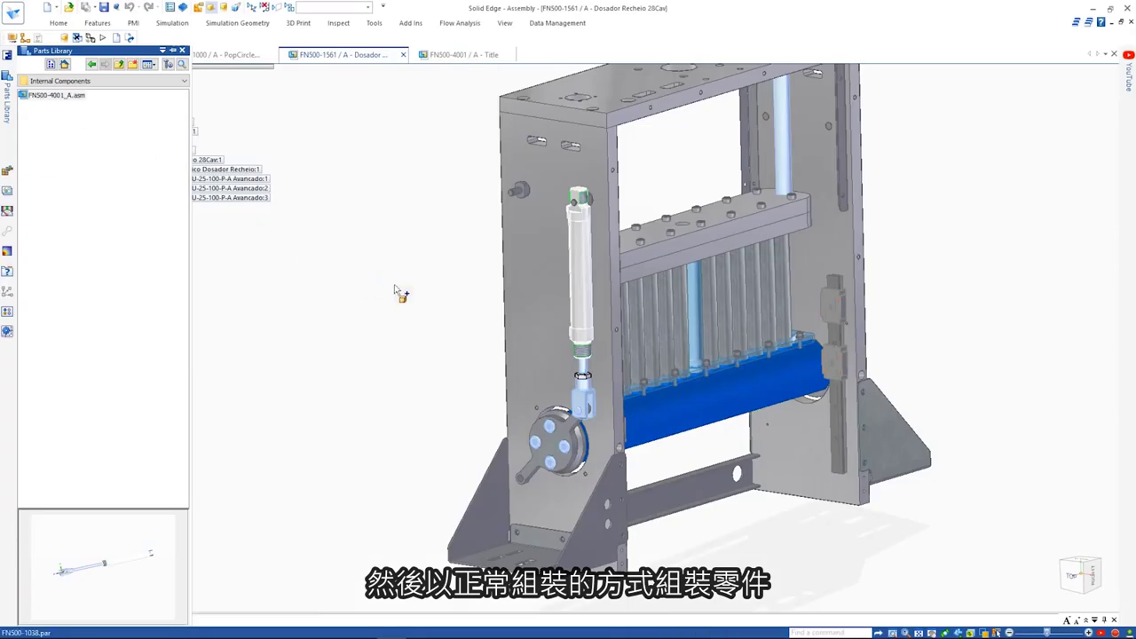
# Insert FN500-4001_A.asm into the FN500-1561 assembly and accept the placement options with FlashFit and Reduced Steps enabled.
pyautogui.moveTo(395, 289); pyautogui.dragTo(396, 290)
pyautogui.scroll(4, 461, 317)
pyautogui.click(533, 79)
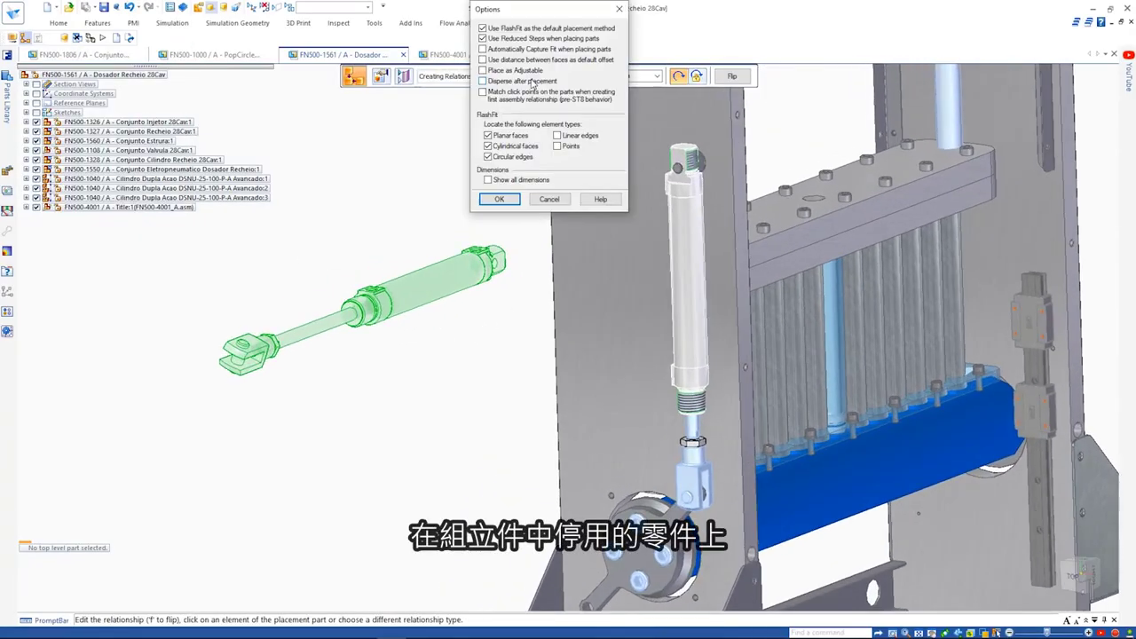
pyautogui.click(495, 200)
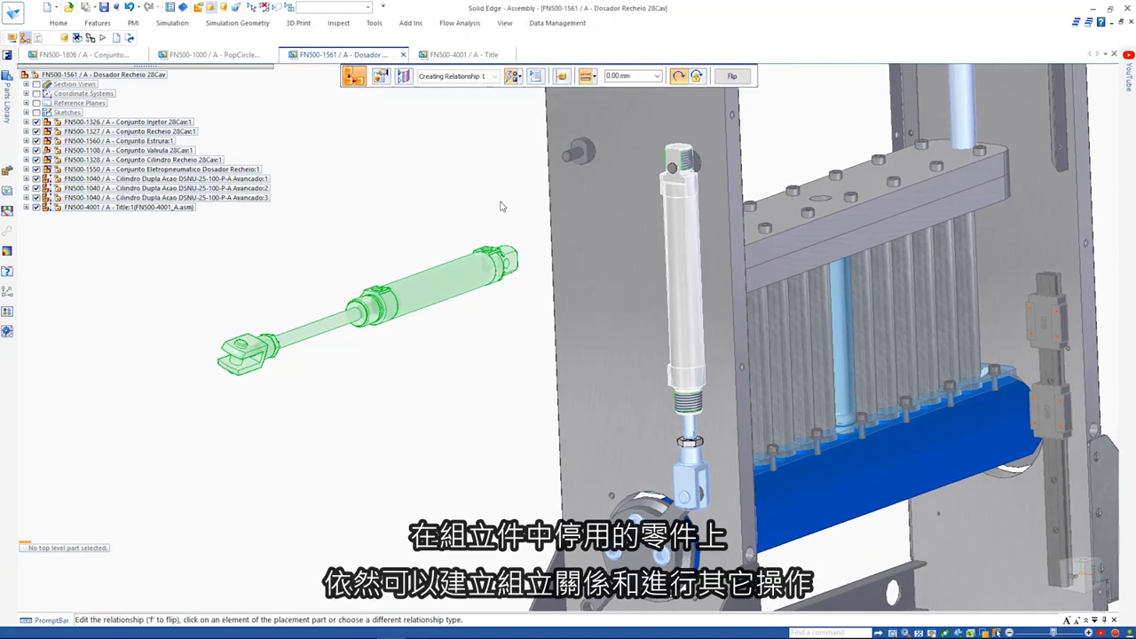
# Mount the inserted cylinder on the side plate's pin and align its rod clevis with the rotary disc's lever.
pyautogui.click(573, 144)
pyautogui.rightClick(380, 327)
pyautogui.click(410, 350)
pyautogui.click(571, 152)
pyautogui.click(828, 185)
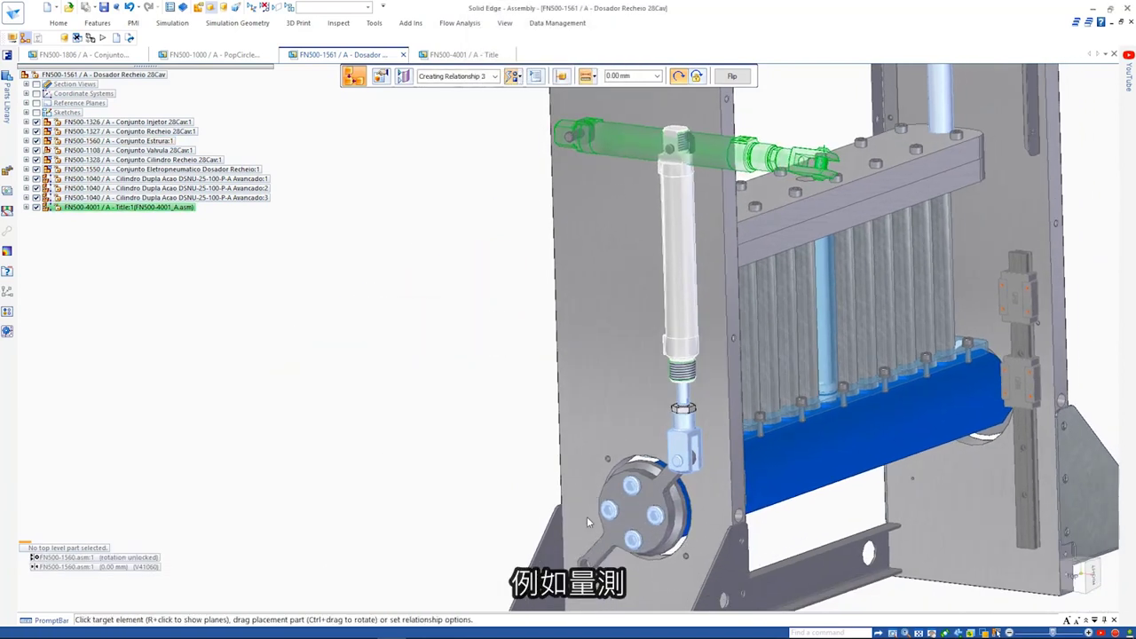
pyautogui.press('Escape')
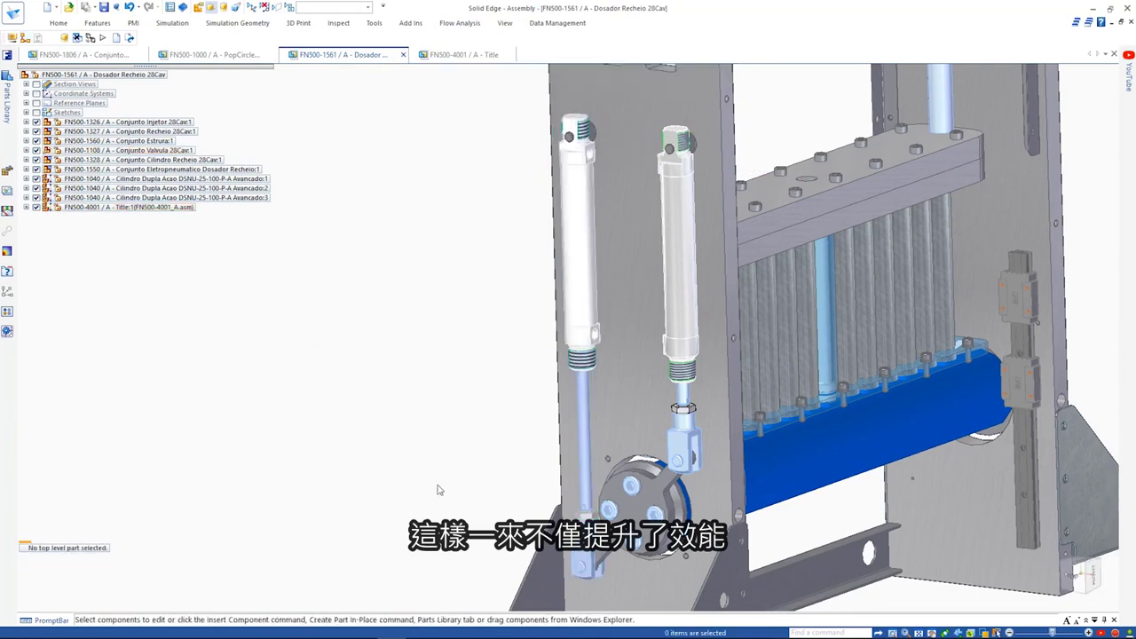
# Display all components of the filling doser assembly FN500-1561.
pyautogui.moveTo(399, 331); pyautogui.dragTo(444, 353, button='right')
pyautogui.moveTo(568, 414); pyautogui.dragTo(581, 388)
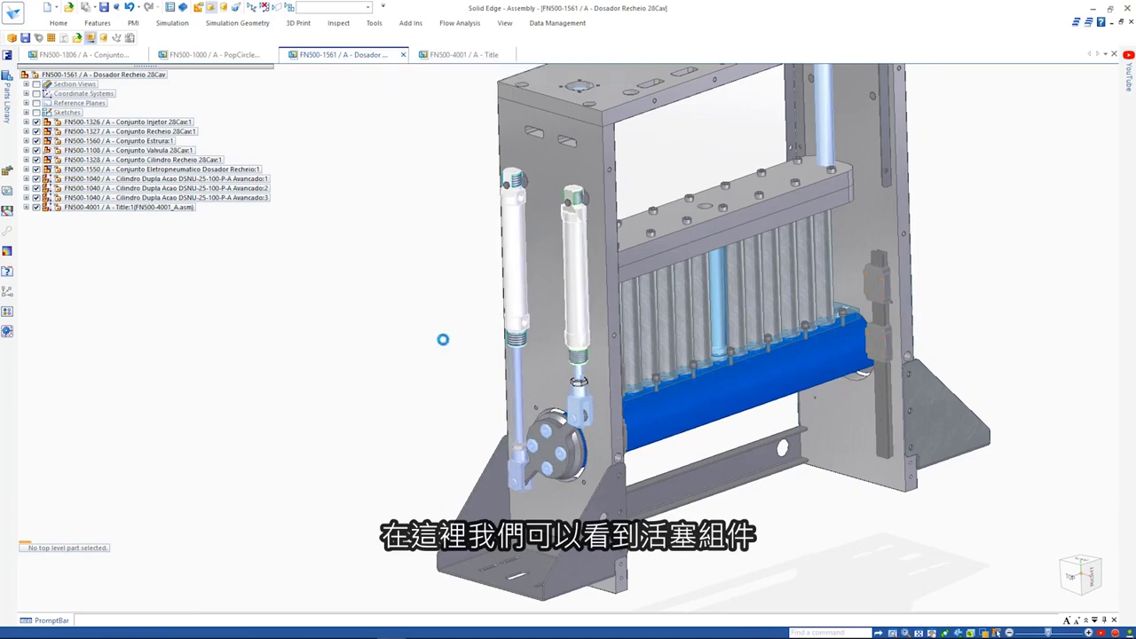
pyautogui.scroll(-3, 446, 311)
pyautogui.rightClick(413, 238)
pyautogui.click(439, 362)
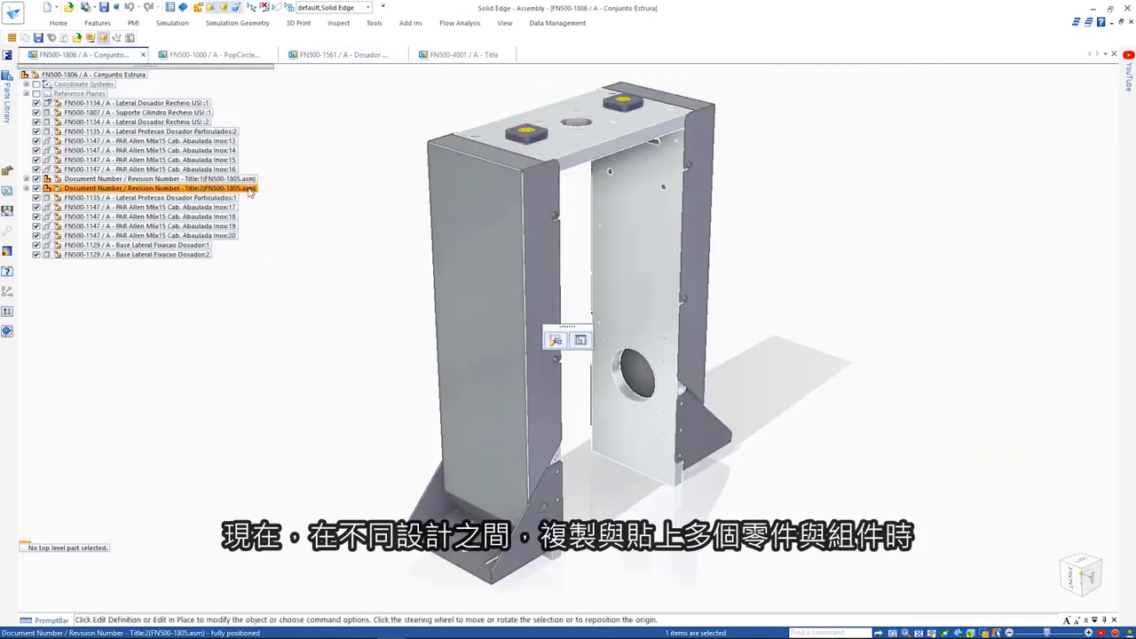
# Copy the second FN500-1805 subassembly, side cover FN500-1135:1 and screws FN500-1147:17 to 20 from FN500-1806 into FN500-1561.
pyautogui.click(250, 190)
pyautogui.keyDown('shift'); pyautogui.click(234, 236); pyautogui.keyUp('shift')
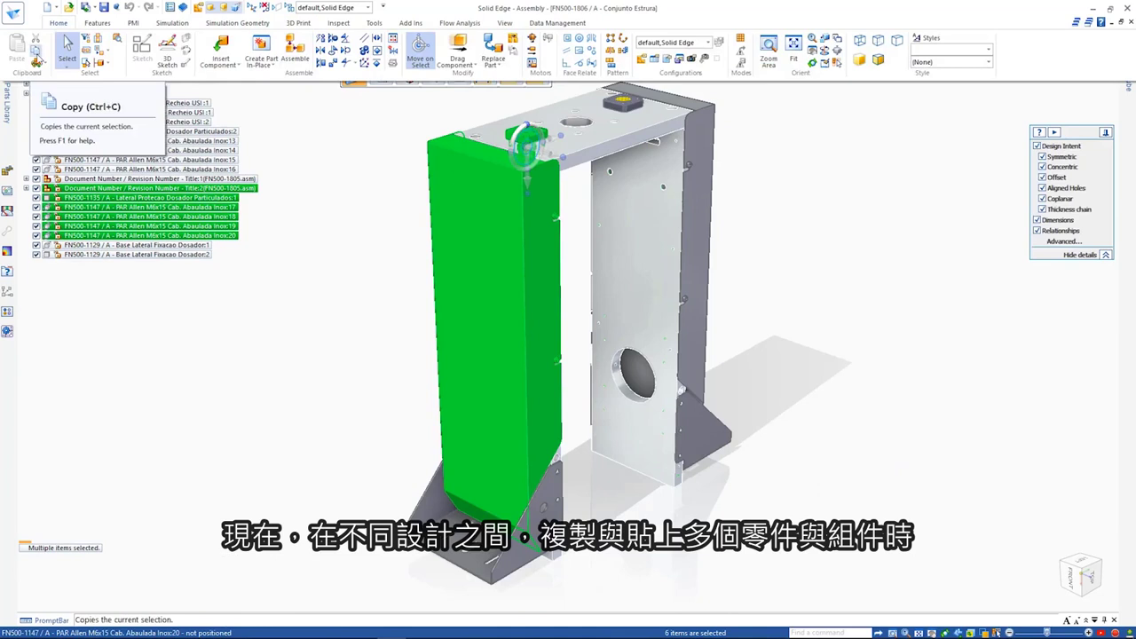
pyautogui.click(337, 54)
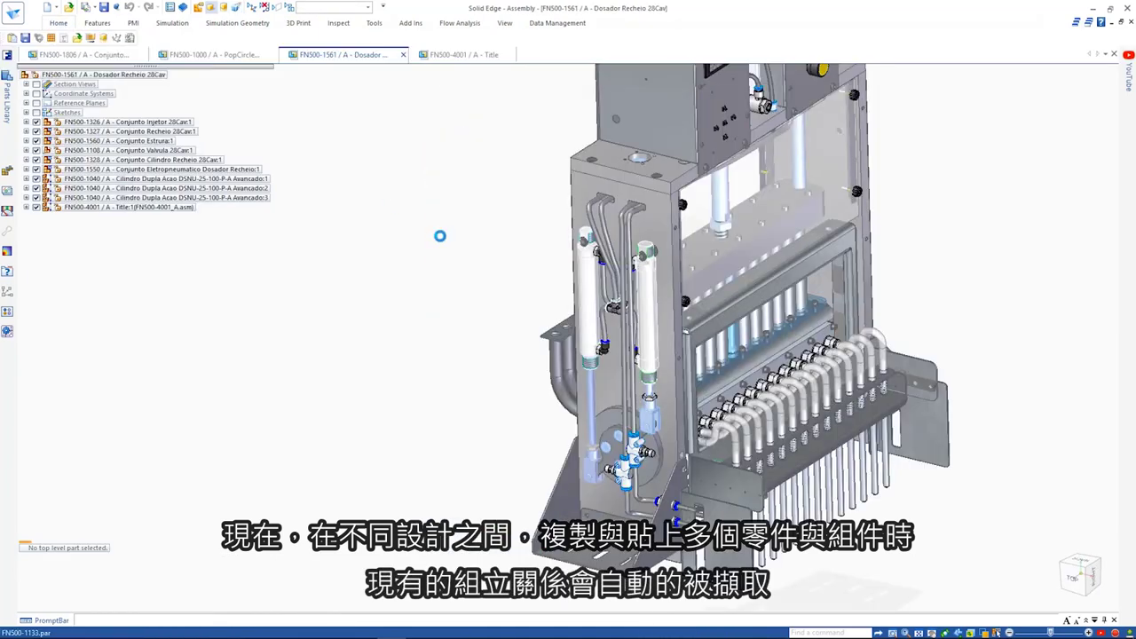
pyautogui.hotkey('ctrl', 'v')
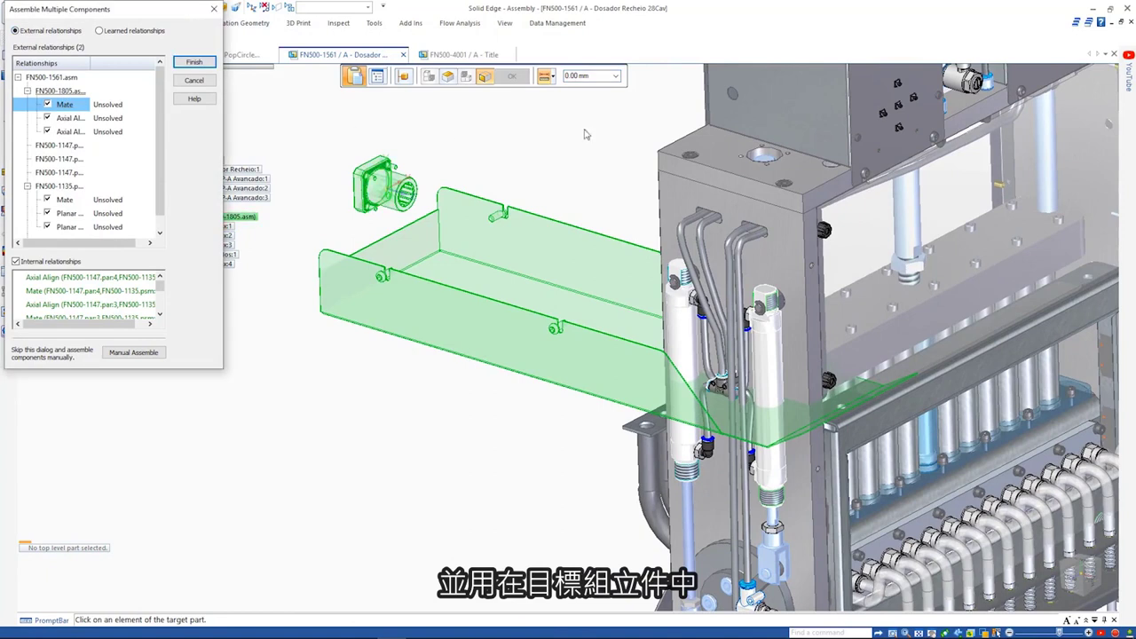
# Solve the pasted components' external relationships by fitting FN500-1805 to the top plate's hole and the cover against the side plate.
pyautogui.click(765, 156)
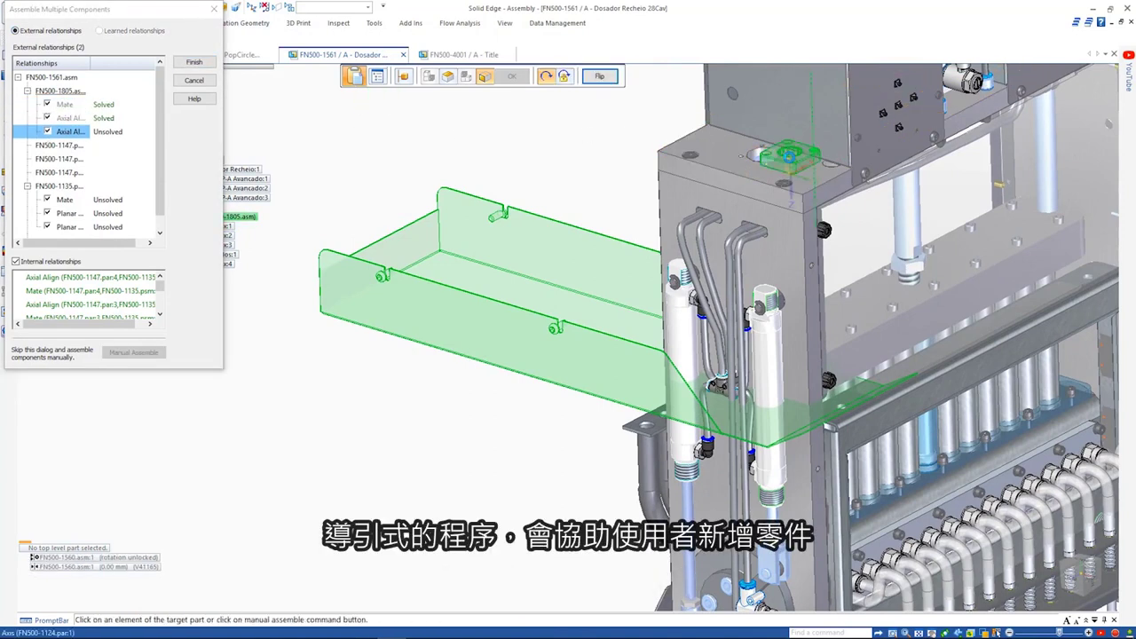
pyautogui.click(765, 160)
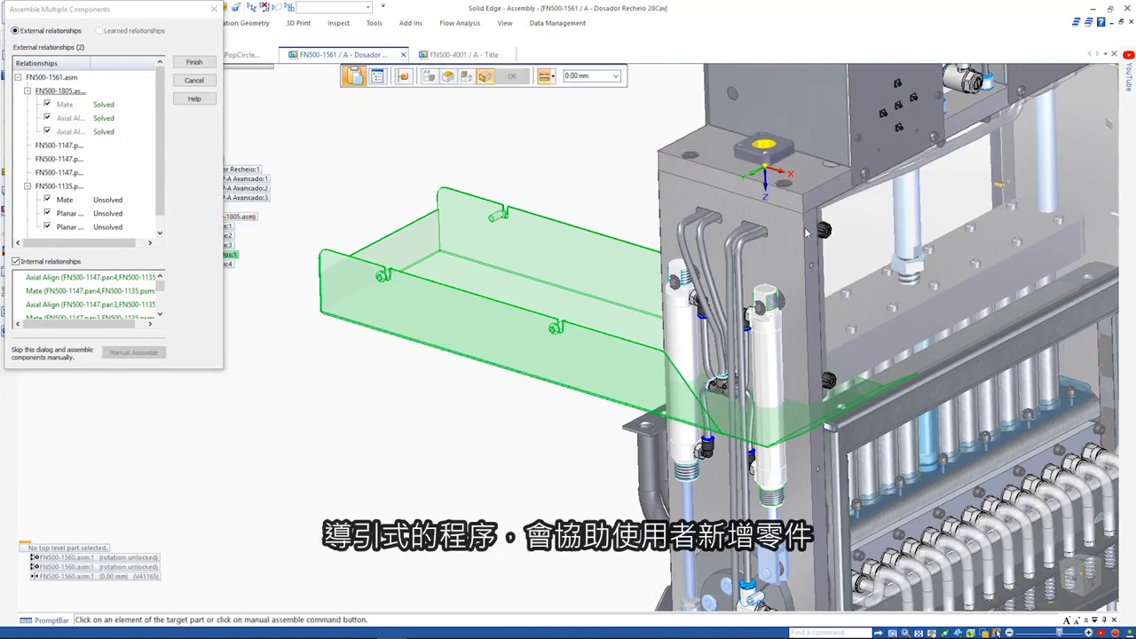
pyautogui.press('Return')
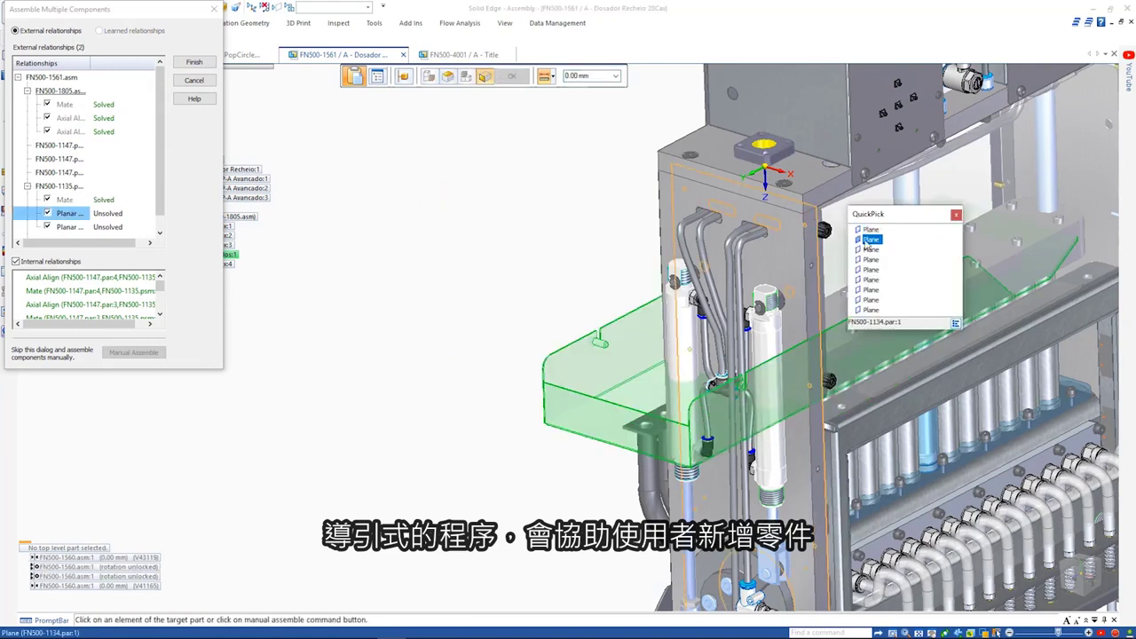
pyautogui.click(818, 202)
pyautogui.press('Return')
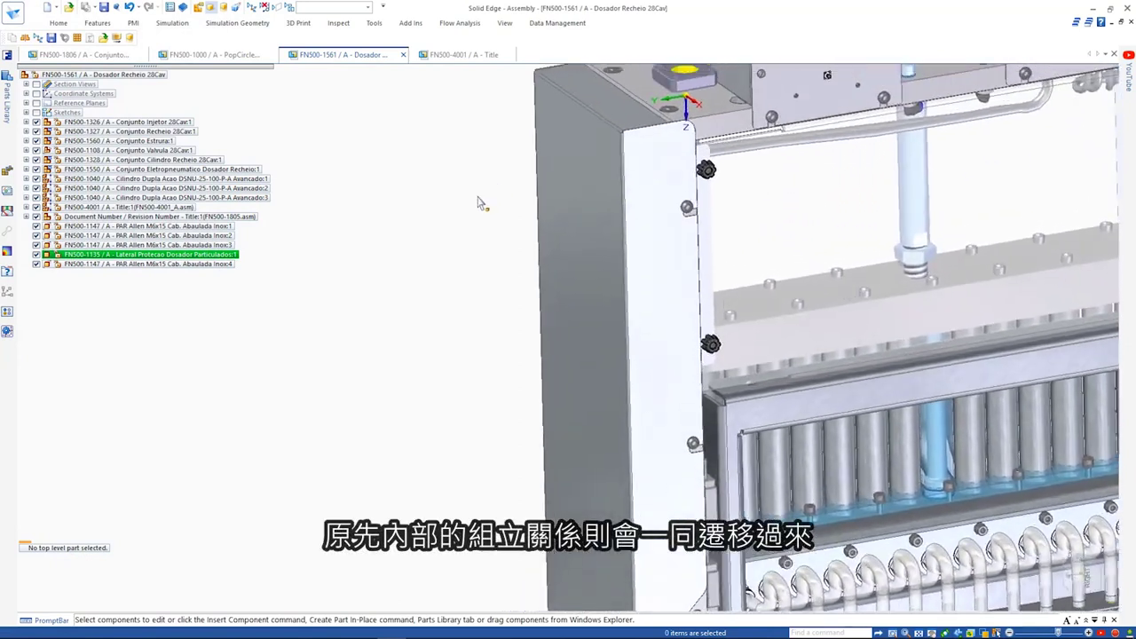
# Mirror the added components to the opposite side and open the sheet metal reservoir part FN500-1101.
pyautogui.click(652, 259)
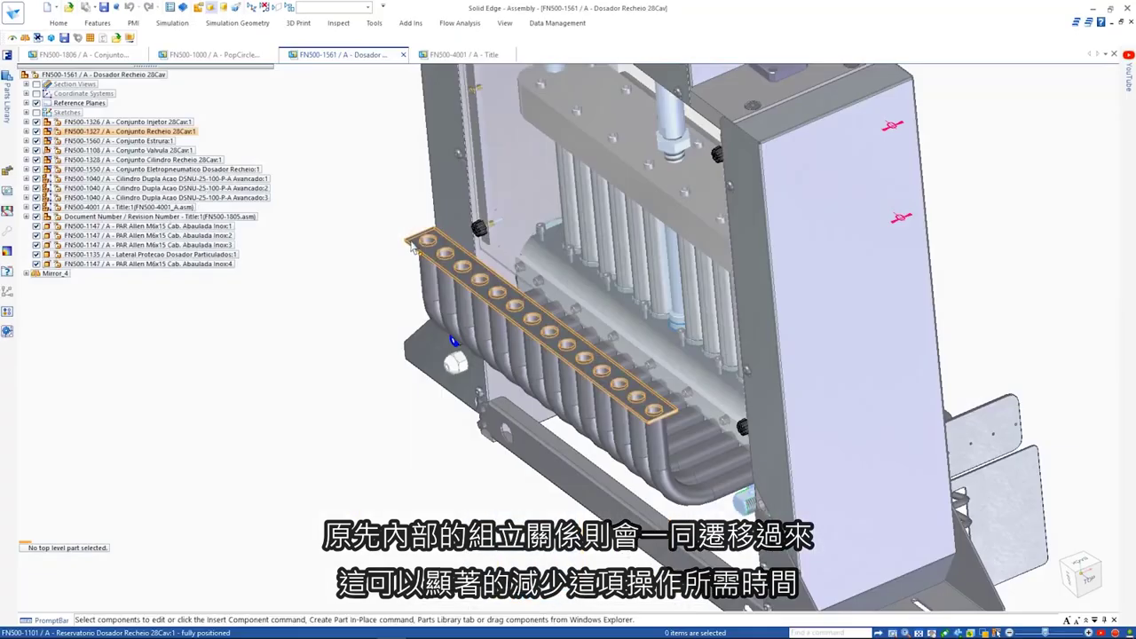
pyautogui.click(413, 249)
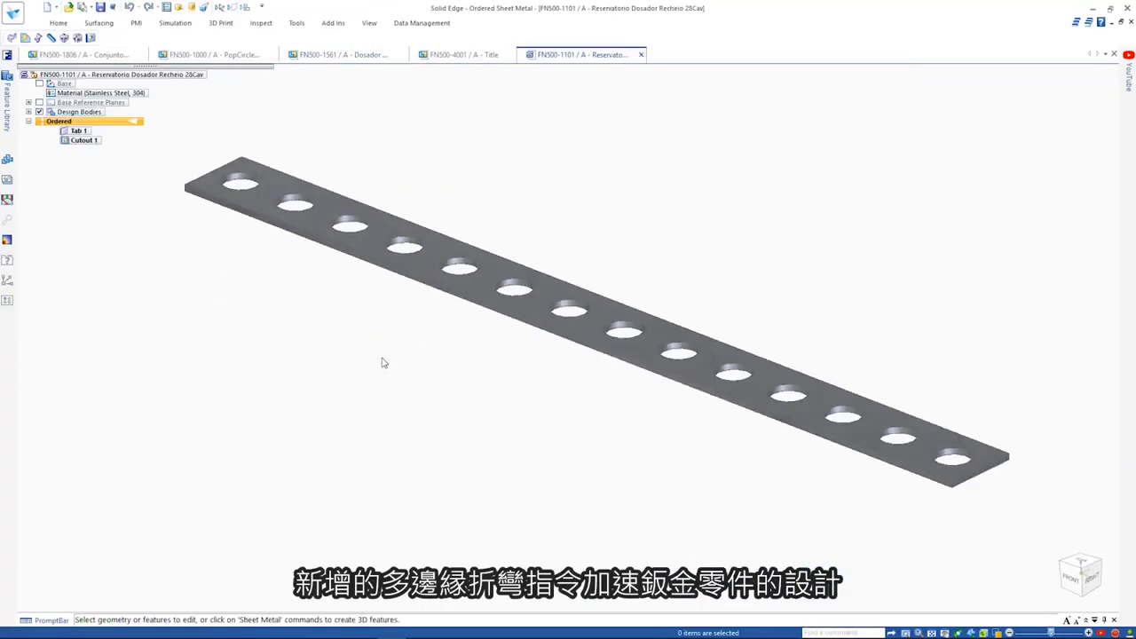
# Add an 80 mm flange at 120° along all four edges of the perforated plate, with mitered corners.
pyautogui.click(61, 23)
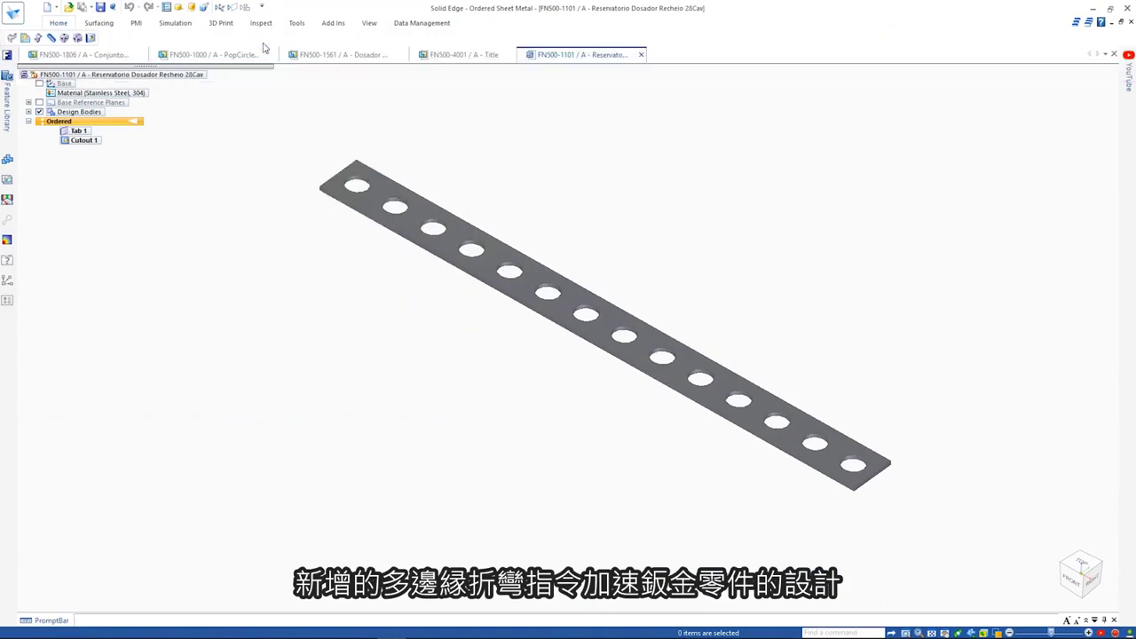
pyautogui.click(265, 47)
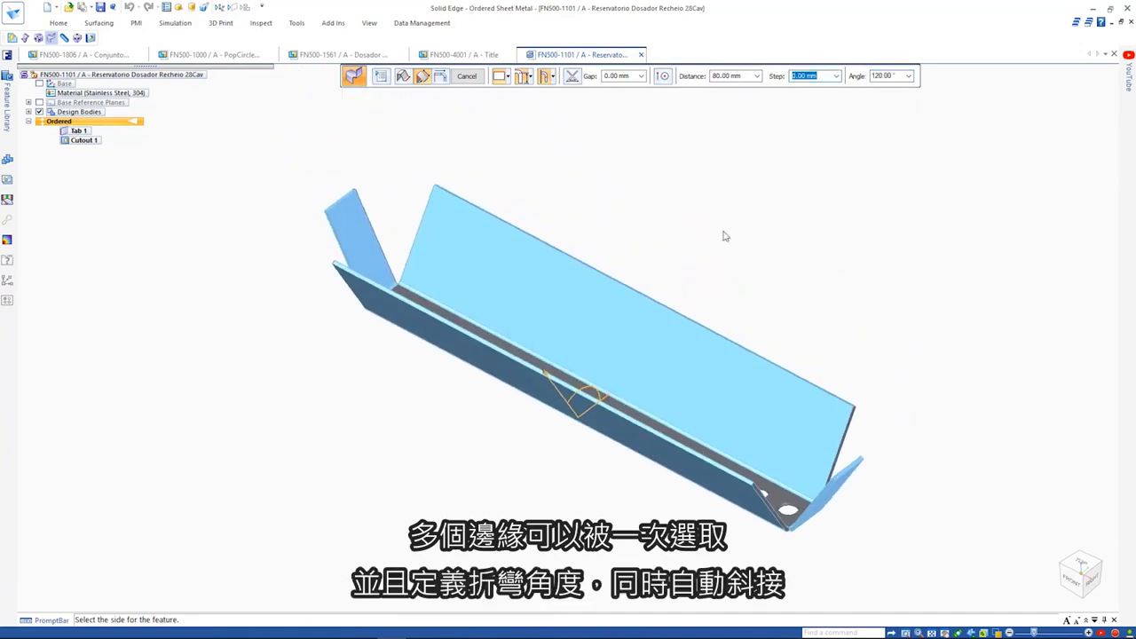
pyautogui.click(387, 83)
pyautogui.click(499, 238)
pyautogui.click(519, 415)
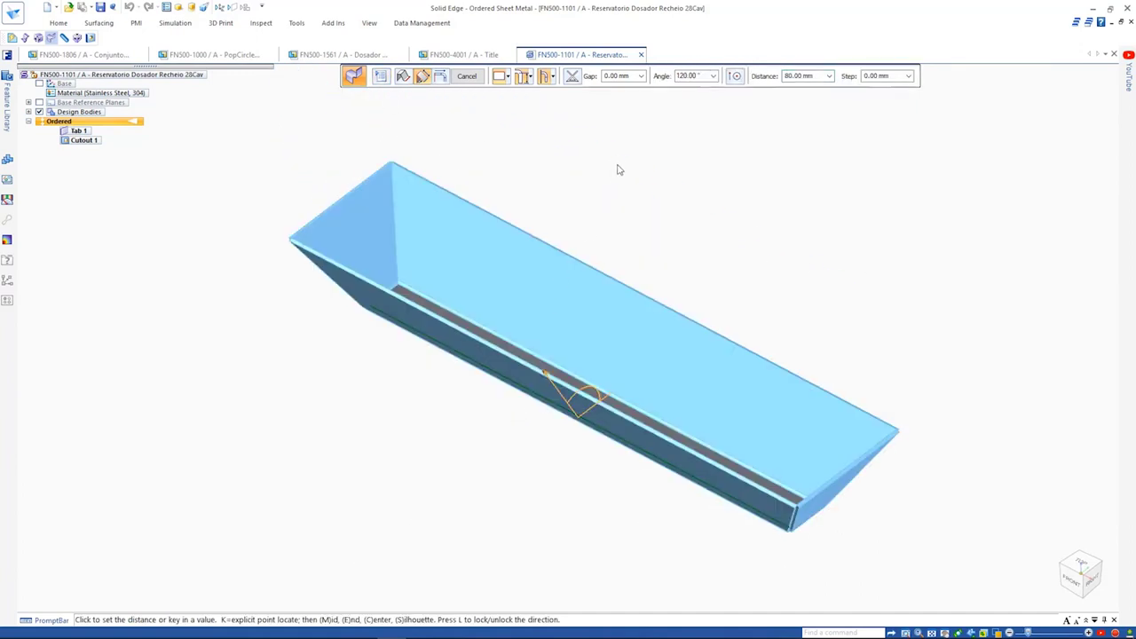
pyautogui.click(615, 167)
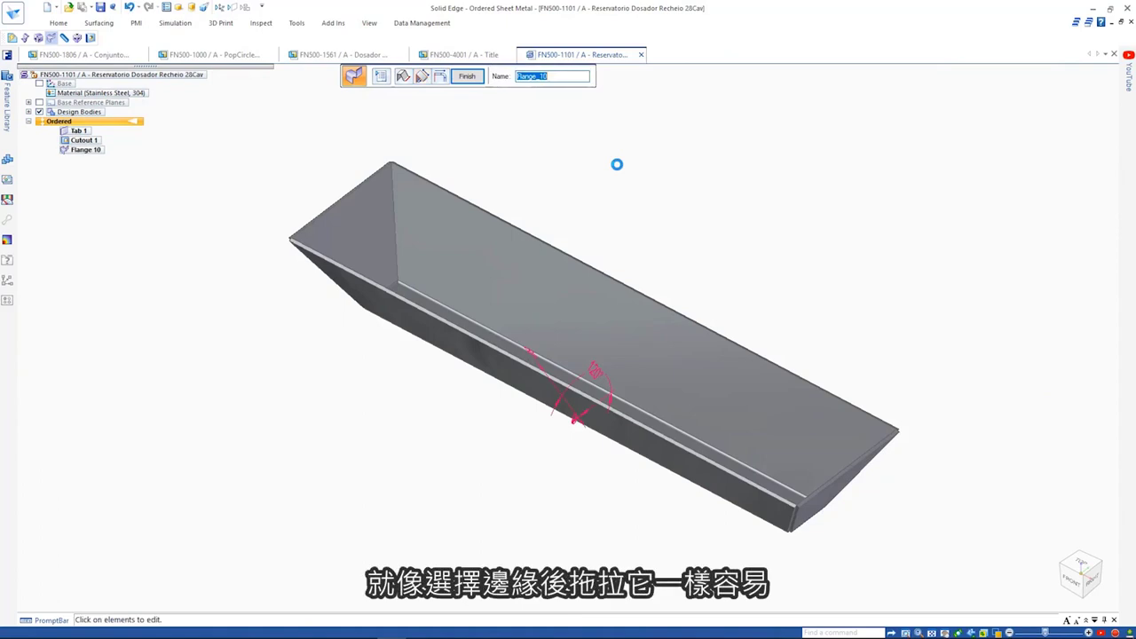
pyautogui.click(467, 76)
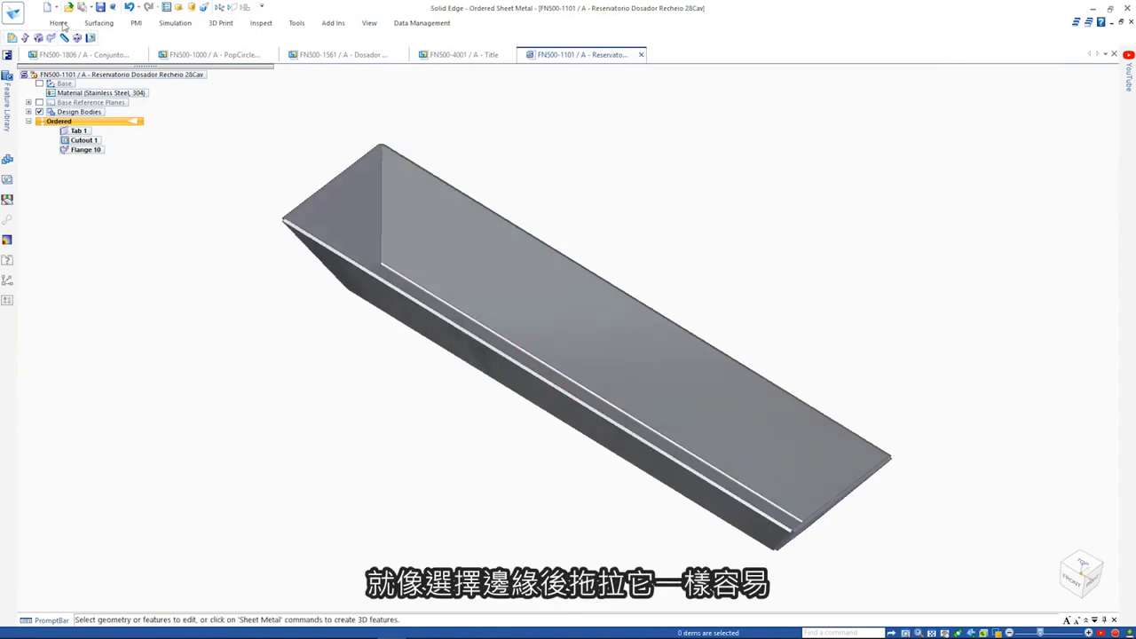
# Set up a centered partial flange on the reservoir's four upper edges, with a distance of 250 mm and an angle of 60°.
pyautogui.click(64, 25)
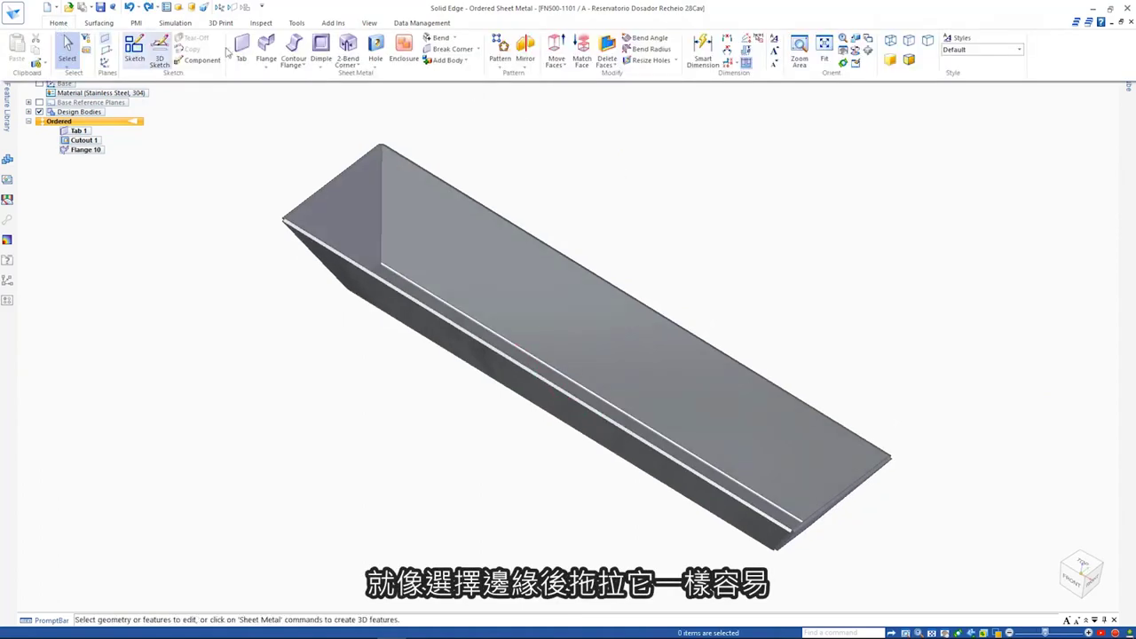
pyautogui.click(266, 43)
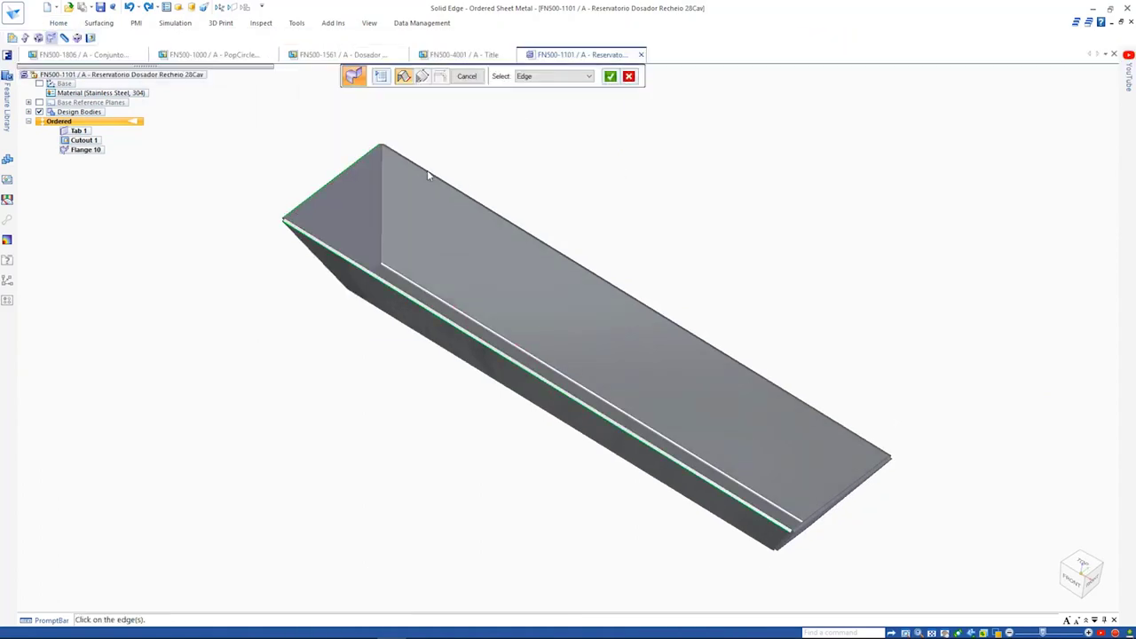
pyautogui.click(862, 438)
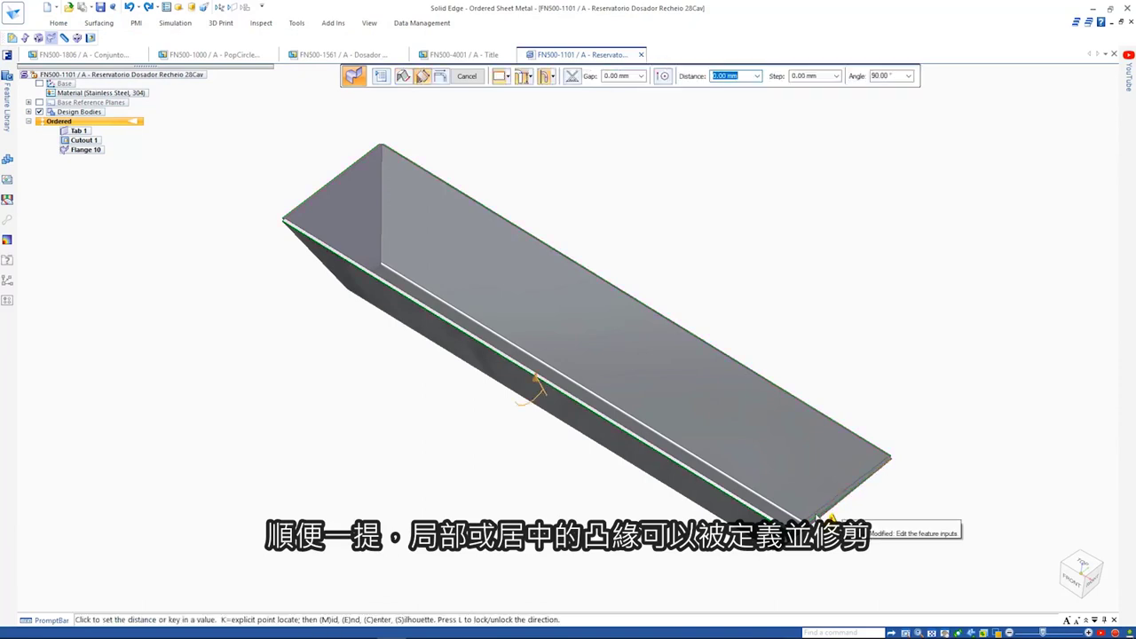
pyautogui.press('Tab')
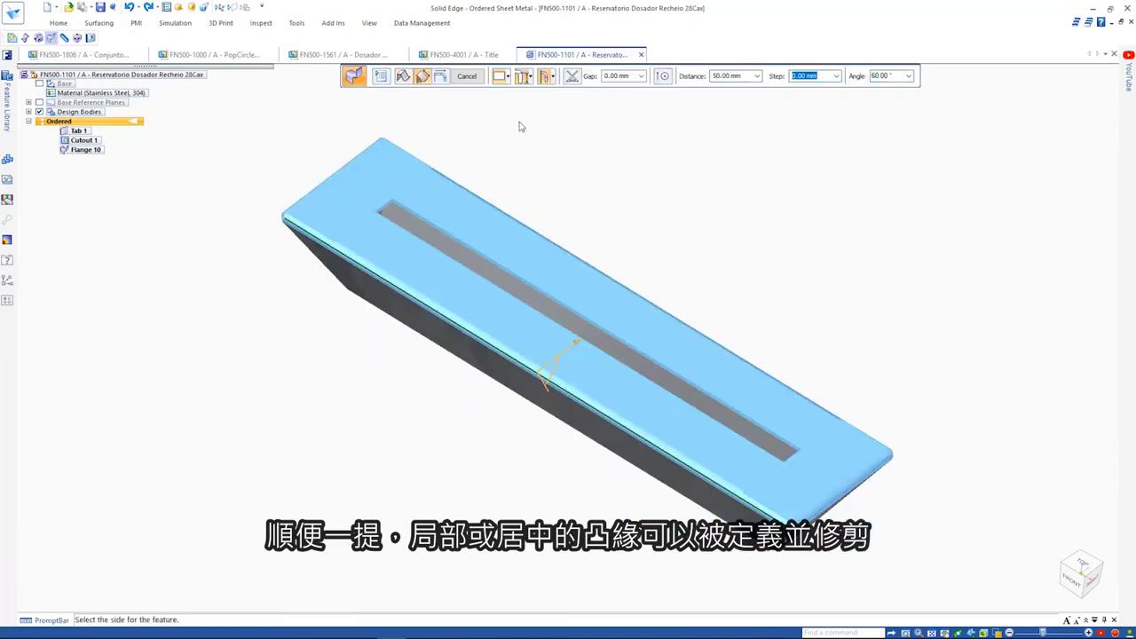
pyautogui.click(507, 76)
pyautogui.click(520, 104)
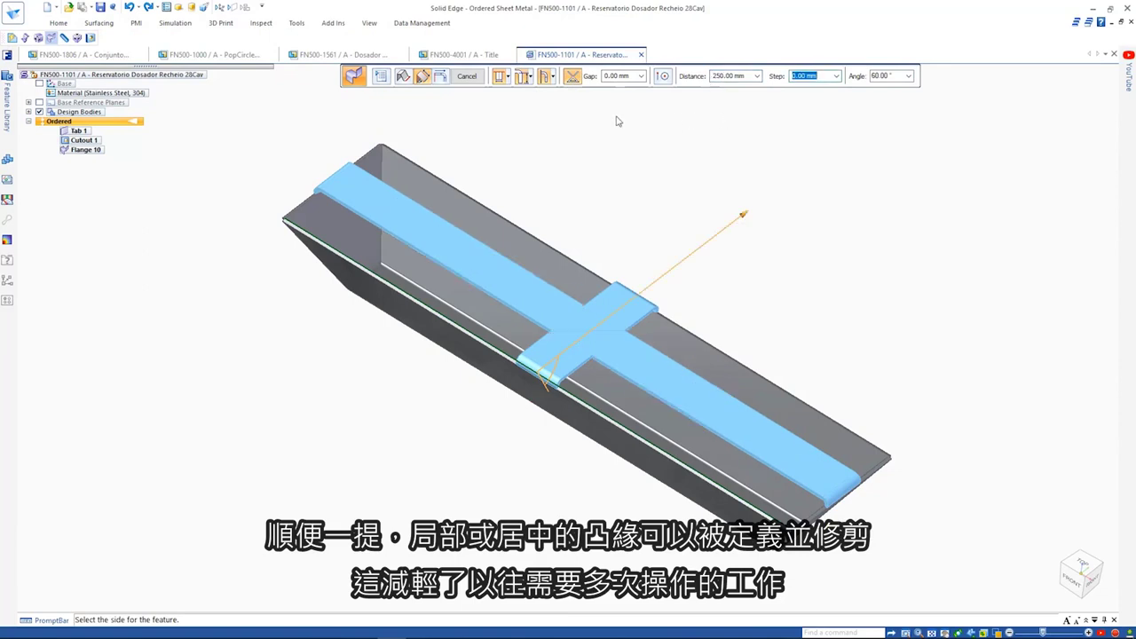
# Set the flange angle to 150°, switch it to full width and finish it through the miter and corner options.
pyautogui.write('5')
pyautogui.press('Return')
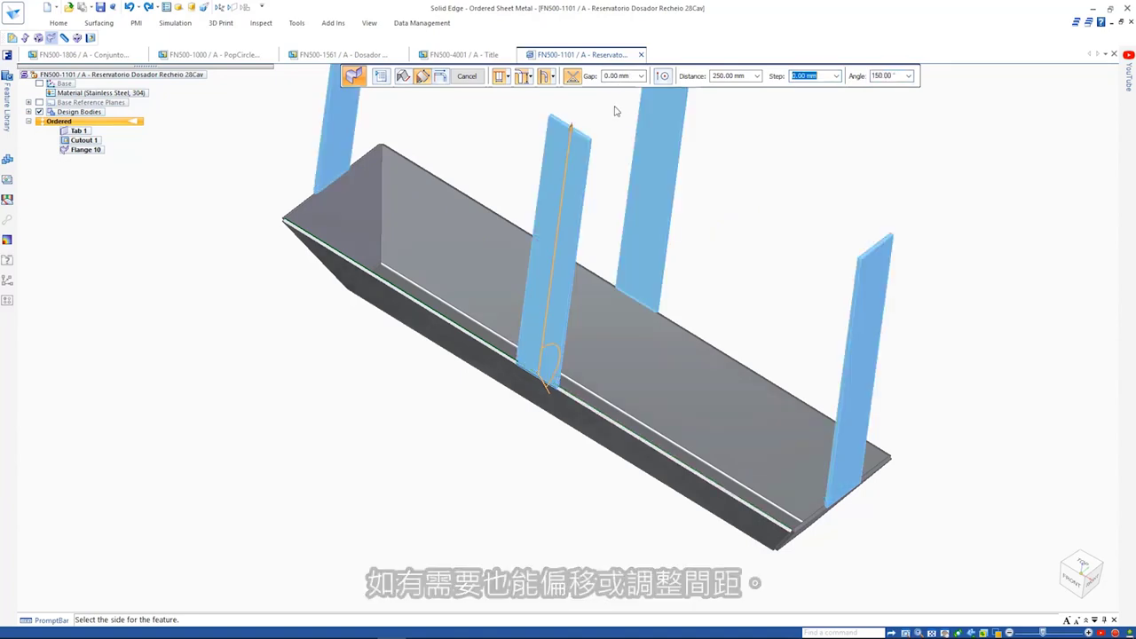
pyautogui.click(507, 76)
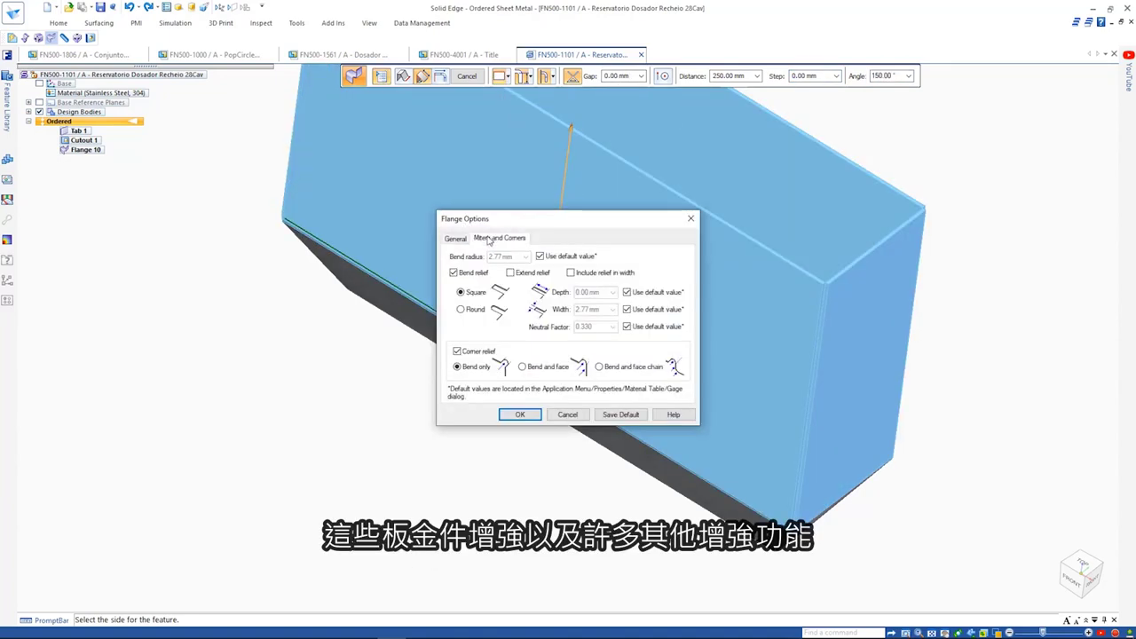
pyautogui.click(489, 238)
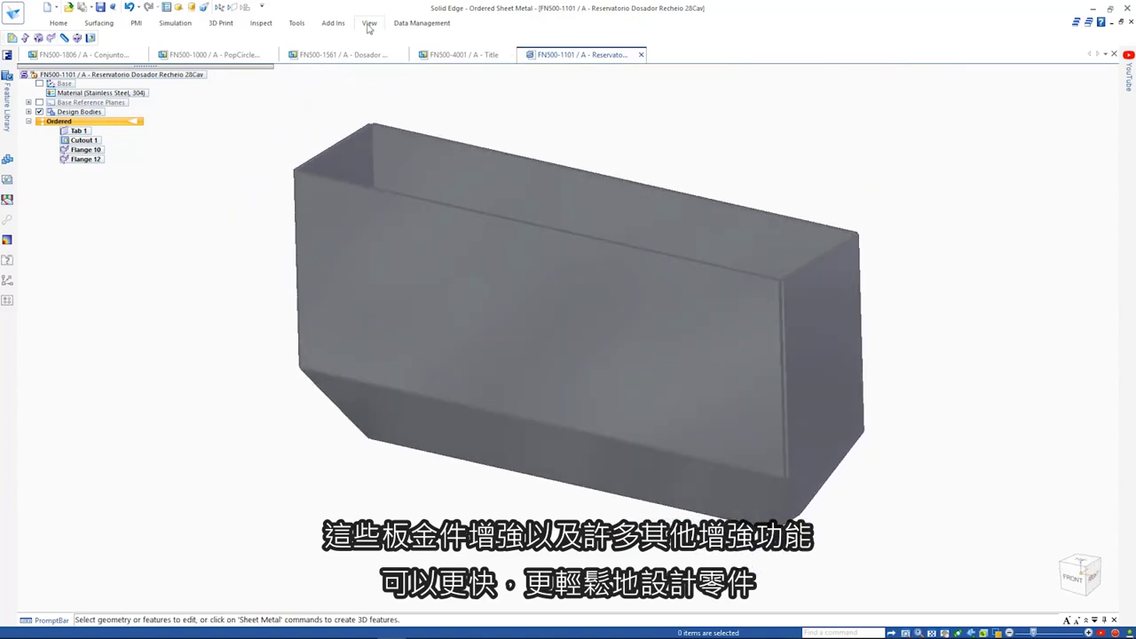
# Start a decal on the reservoir's front plane and insert the Filling Doser Popcircle image.
pyautogui.click(369, 24)
pyautogui.click(471, 62)
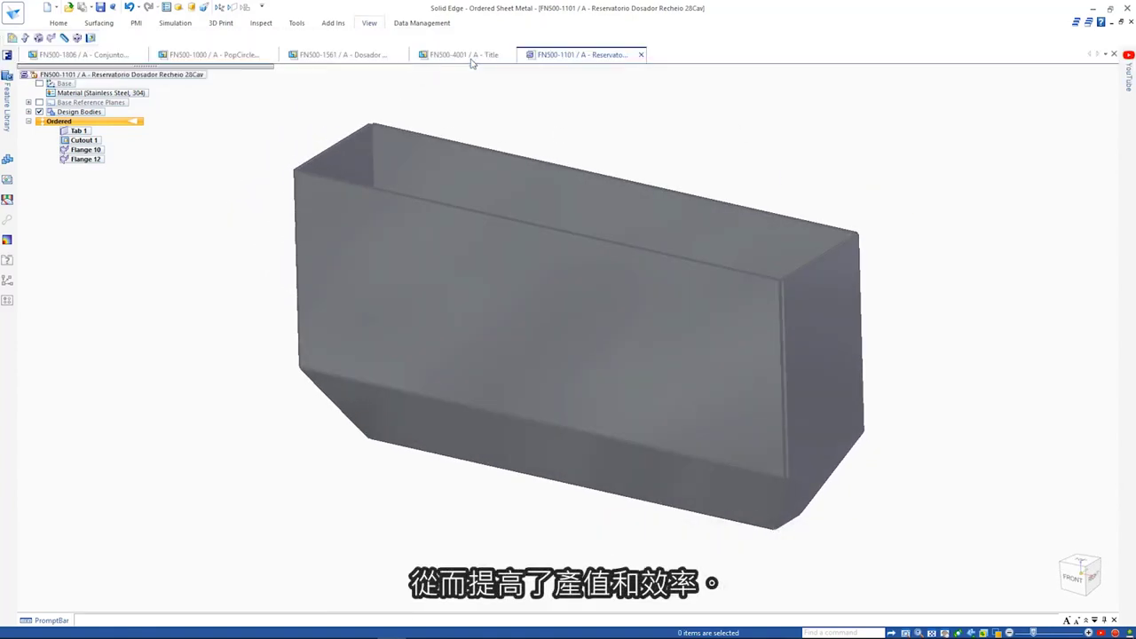
pyautogui.click(556, 231)
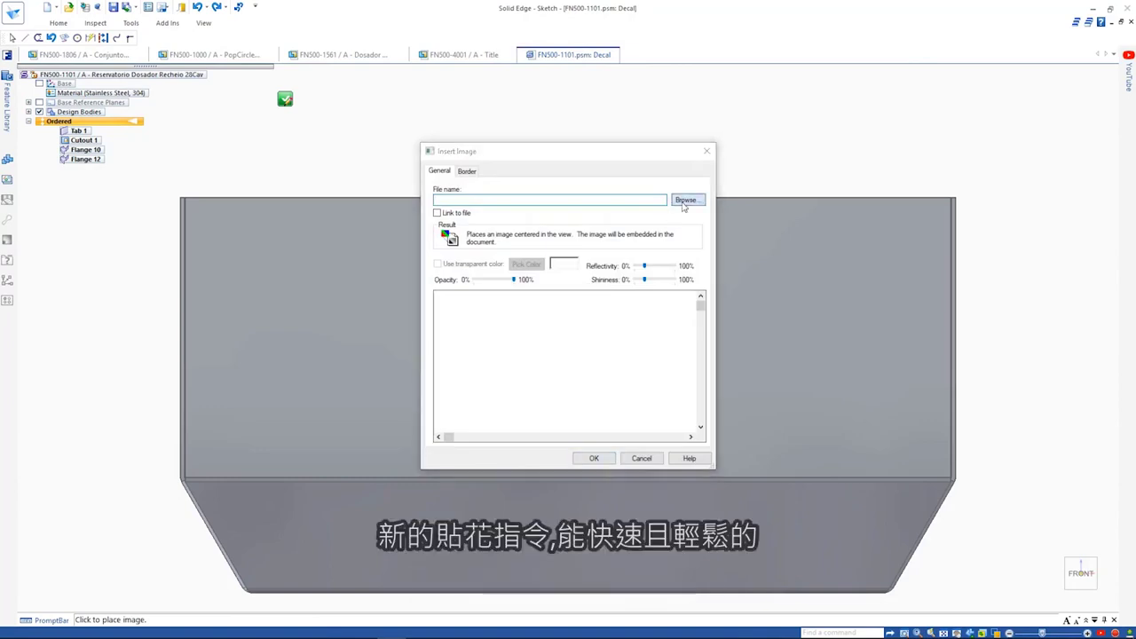
pyautogui.click(682, 199)
pyautogui.click(685, 176)
pyautogui.doubleClick(621, 243)
pyautogui.click(1055, 543)
pyautogui.click(1027, 560)
pyautogui.click(591, 455)
# Resize the decal image to about 462 by 156 mm and align its upper midpoint with the midpoint of the face's upper edge.
pyautogui.moveTo(979, 506); pyautogui.dragTo(683, 405)
pyautogui.moveTo(151, 316); pyautogui.dragTo(450, 354)
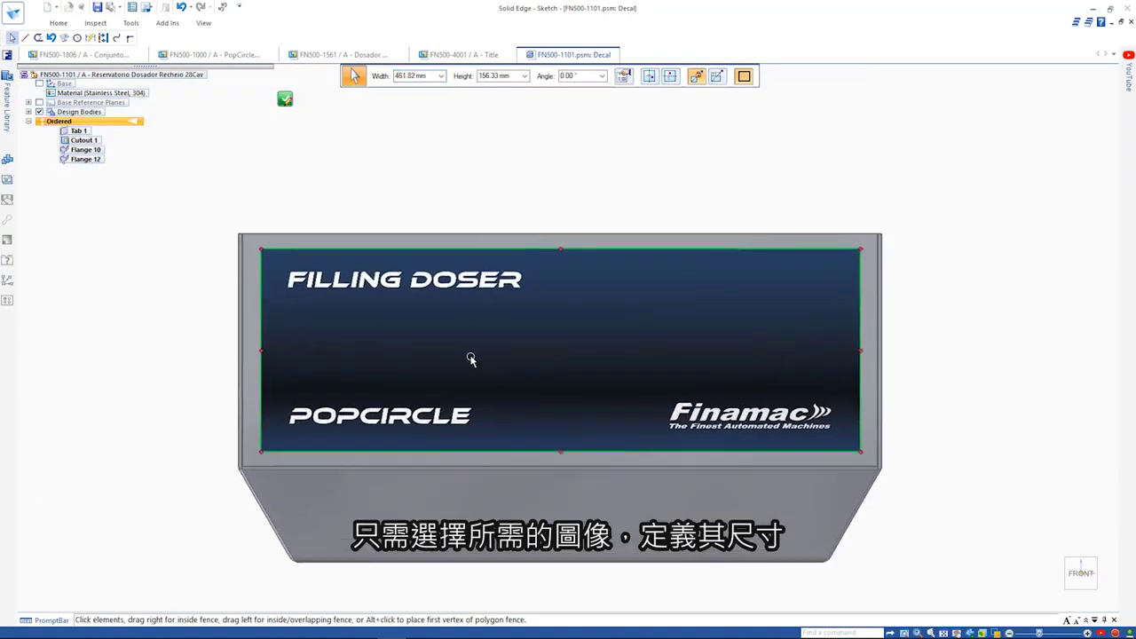
pyautogui.click(58, 23)
pyautogui.click(286, 55)
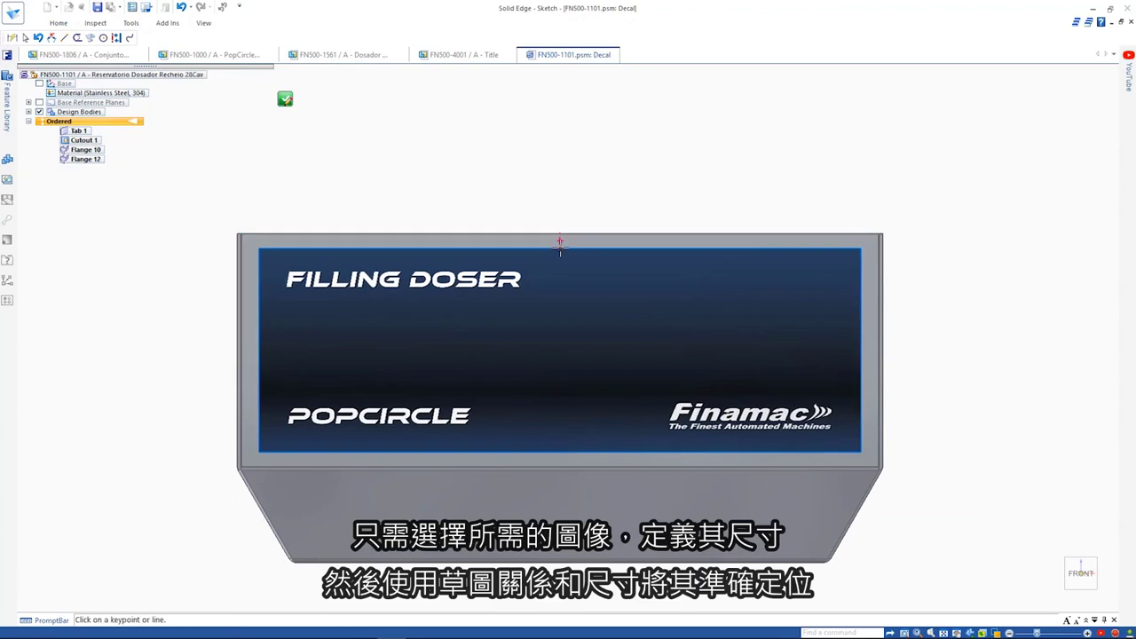
pyautogui.click(518, 238)
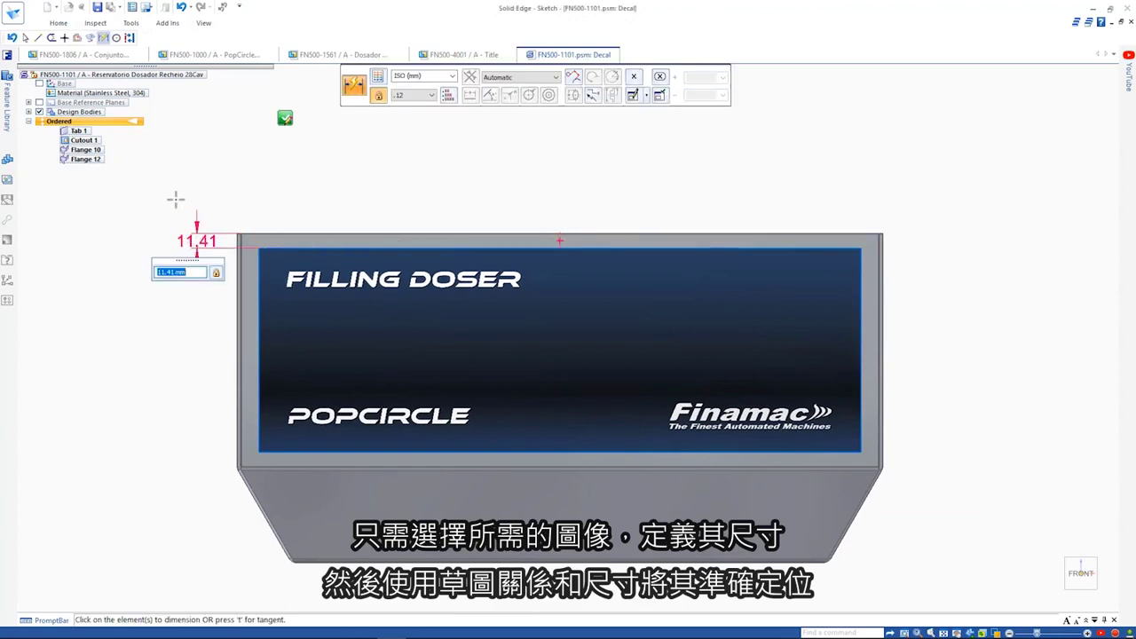
# Dimension the image 50 mm below the reservoir's upper edge and apply the decal to the front faces.
pyautogui.write('50')
pyautogui.press('Return')
pyautogui.click(285, 117)
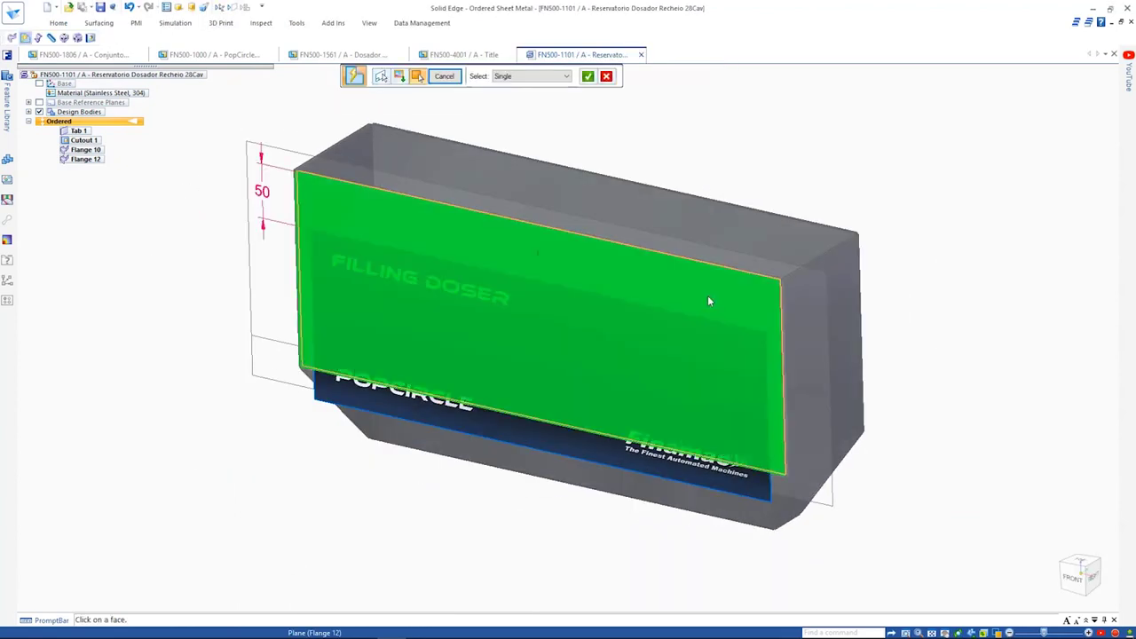
pyautogui.rightClick(908, 492)
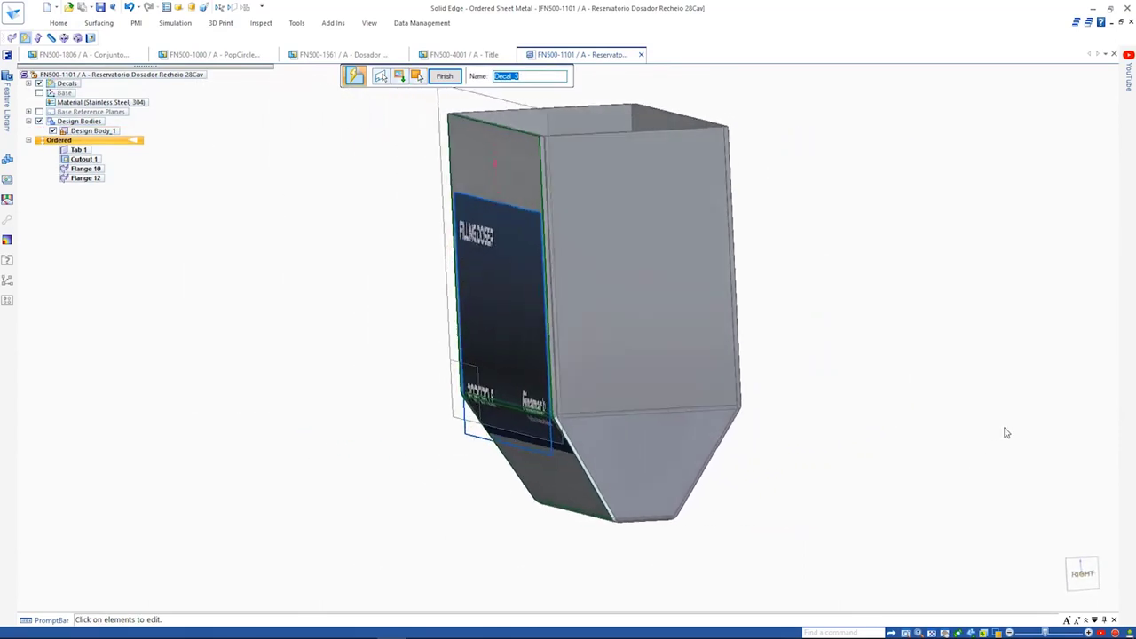
# Edit the decal's image sketch and set its distance from the reservoir's upper edge to 10 mm.
pyautogui.click(399, 77)
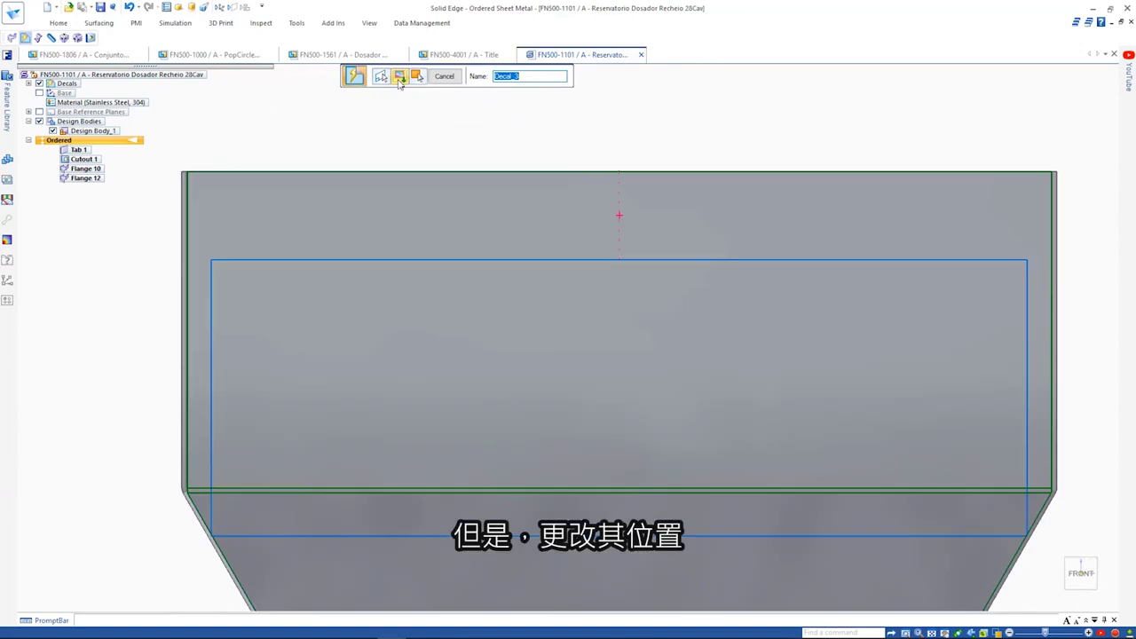
pyautogui.write('10')
pyautogui.press('Return')
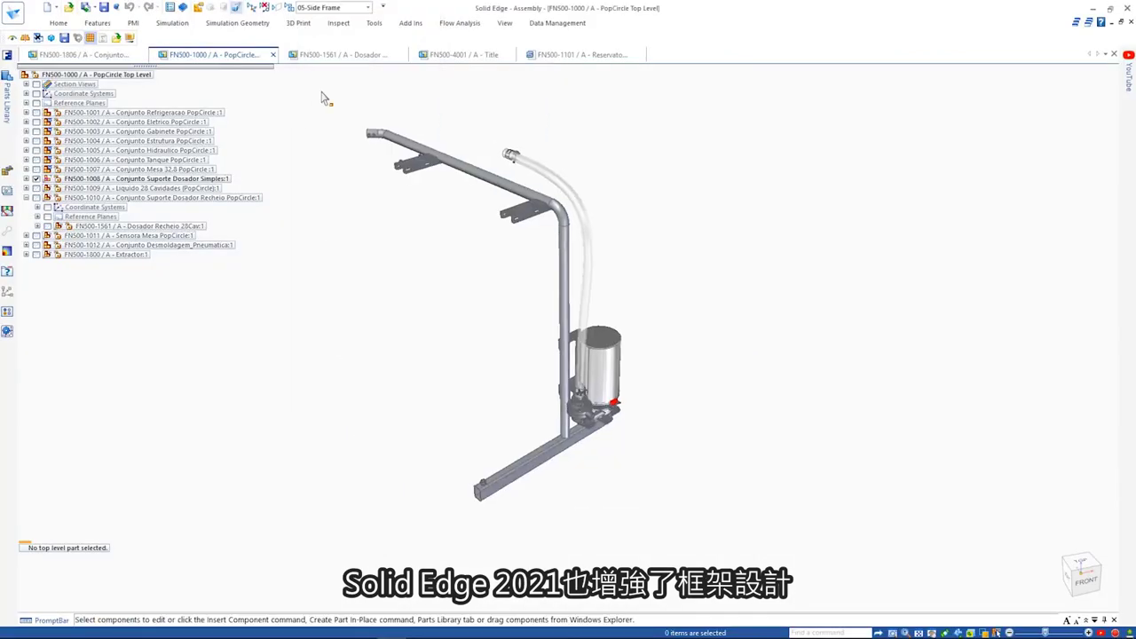
# Open support FN500-1250 from the top-level assembly and create a rectangular tubing frame along the diagonal sketch line between base and upright.
pyautogui.doubleClick(587, 237)
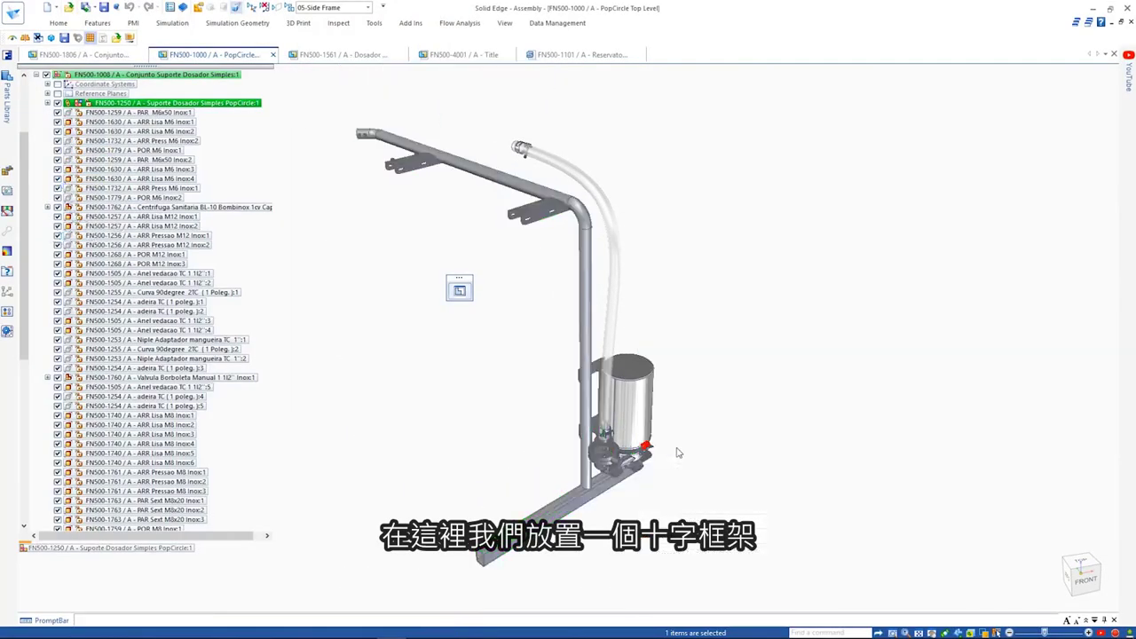
pyautogui.moveTo(565, 354); pyautogui.dragTo(475, 244, button='middle')
pyautogui.click(26, 38)
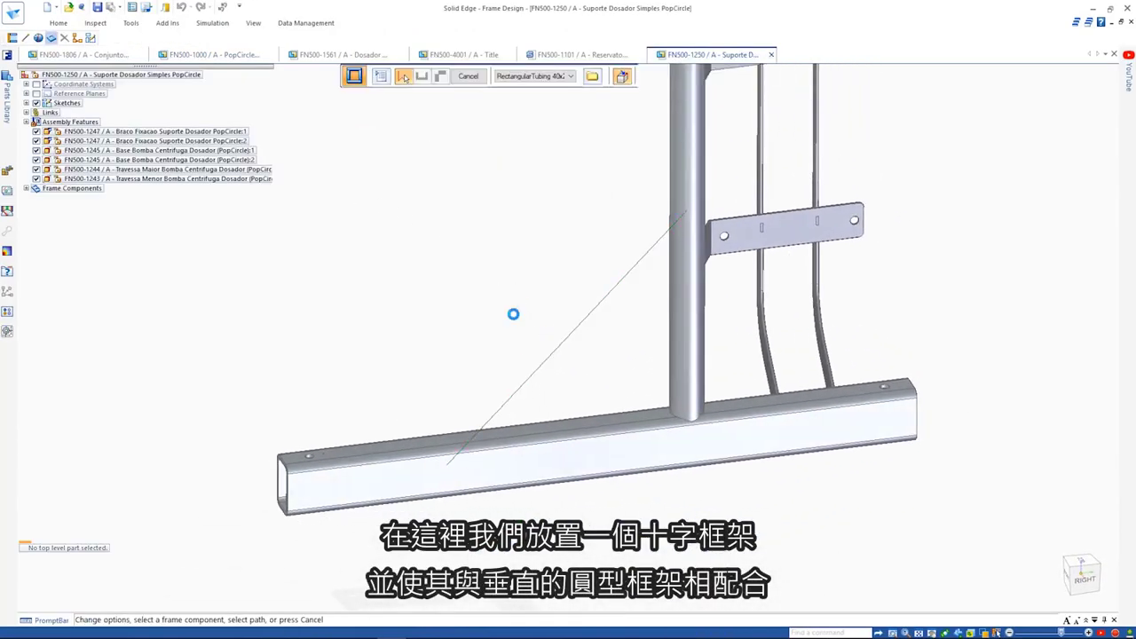
pyautogui.scroll(5, 484, 293)
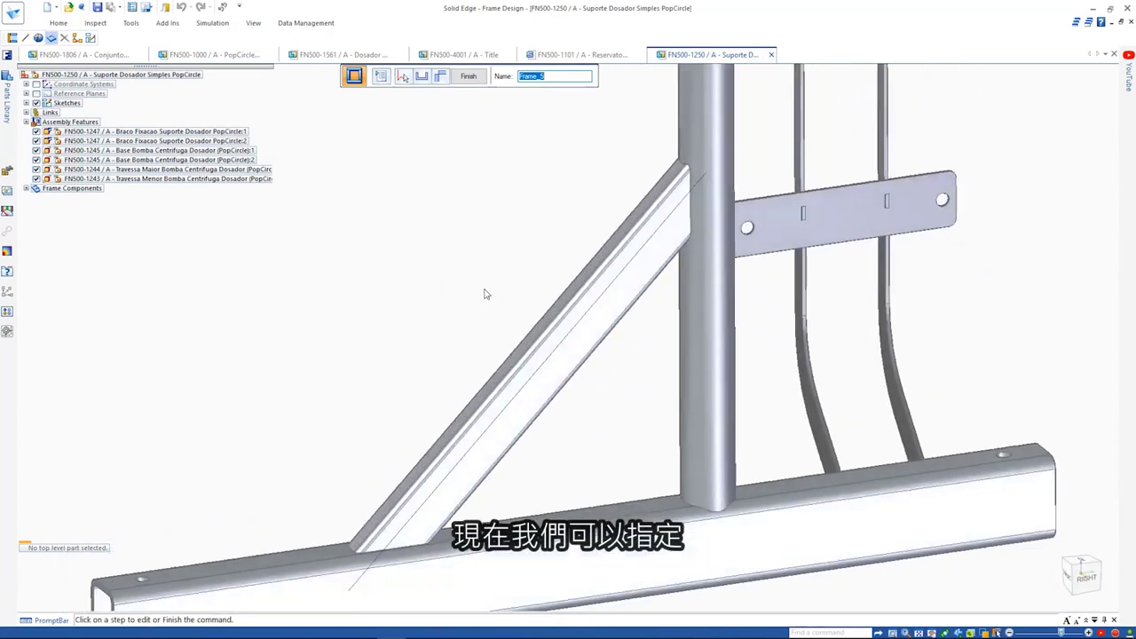
# Enable a 4 mm weld gap in the options of the new diagonal frame.
pyautogui.click(380, 76)
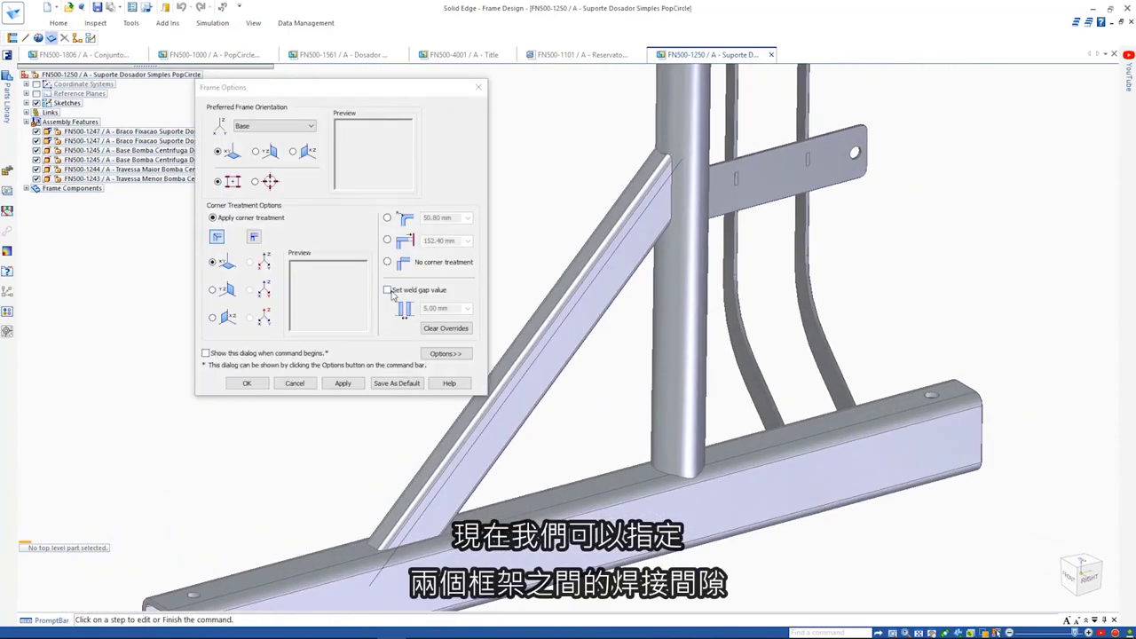
pyautogui.write('4')
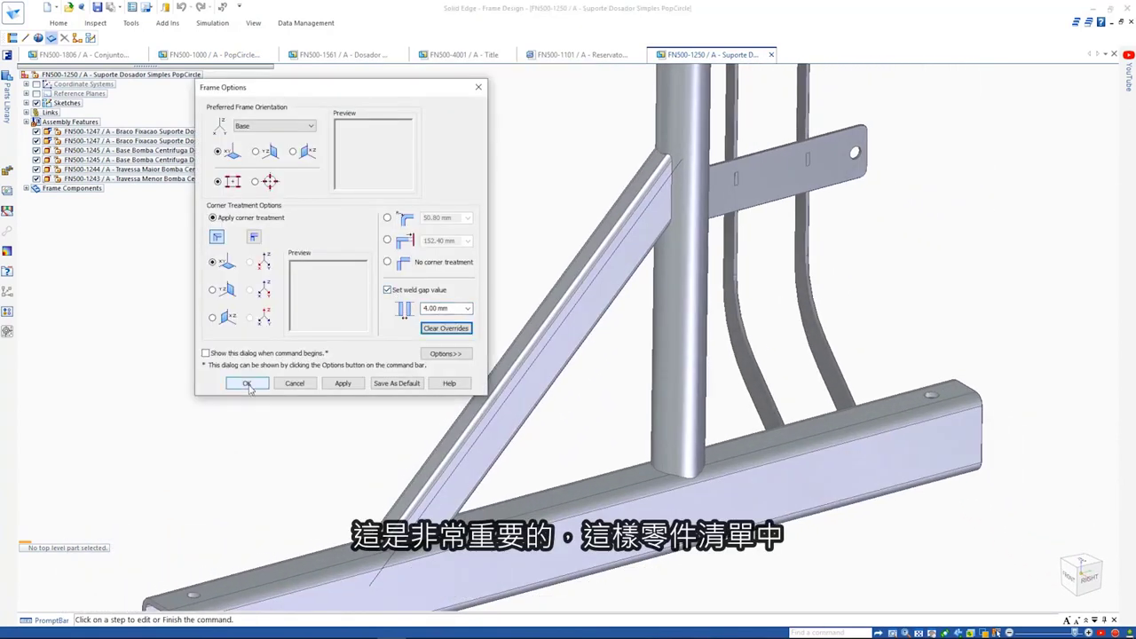
pyautogui.click(248, 383)
# Create outward 2 mm end caps in high impact ABS Plastic on the base tube's ends, based on the frame cross-section.
pyautogui.scroll(5, 476, 139)
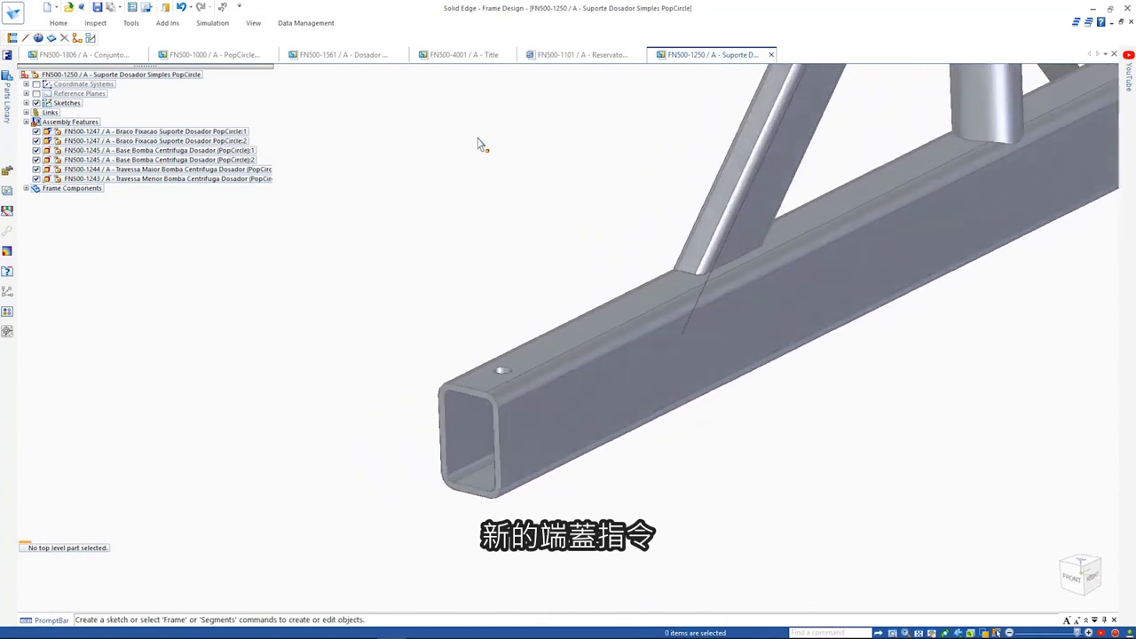
pyautogui.click(60, 23)
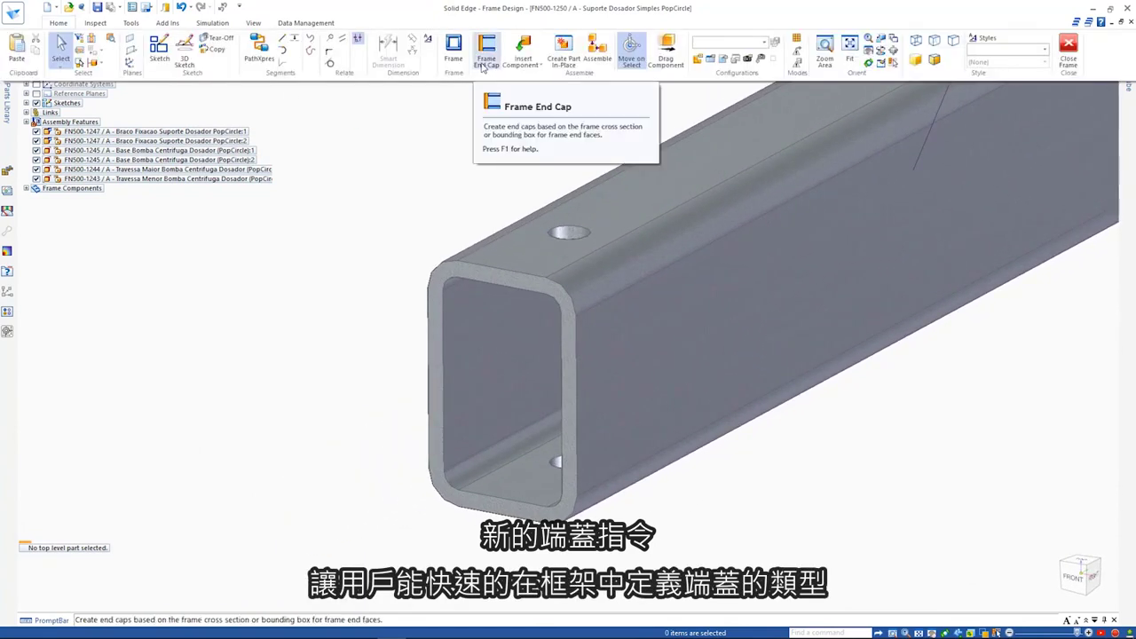
pyautogui.click(483, 68)
pyautogui.click(328, 168)
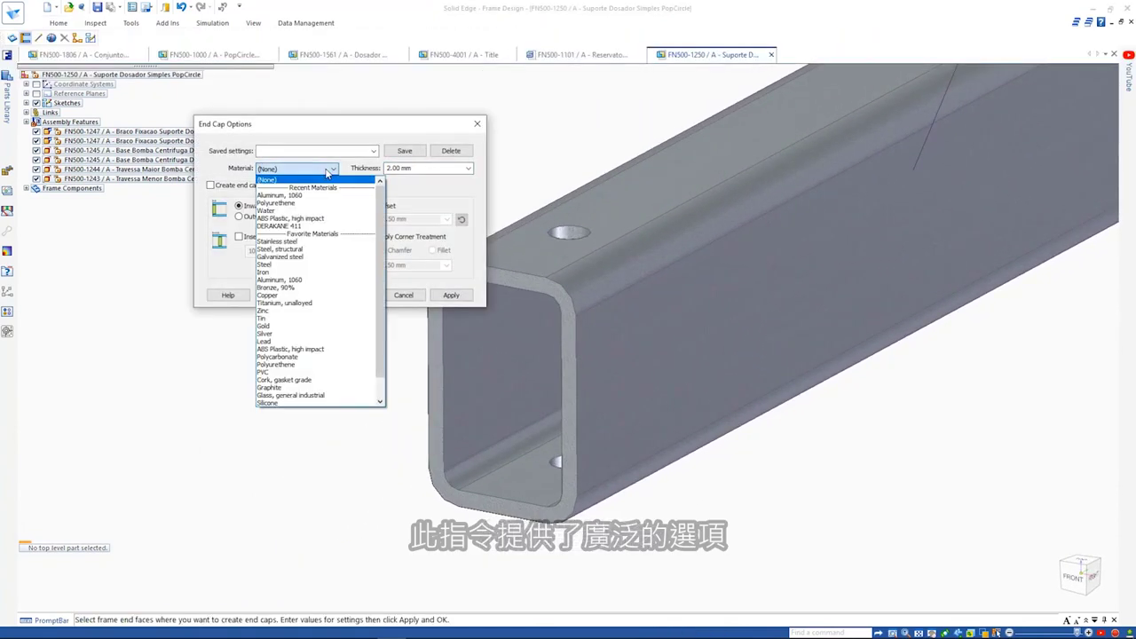
pyautogui.click(309, 214)
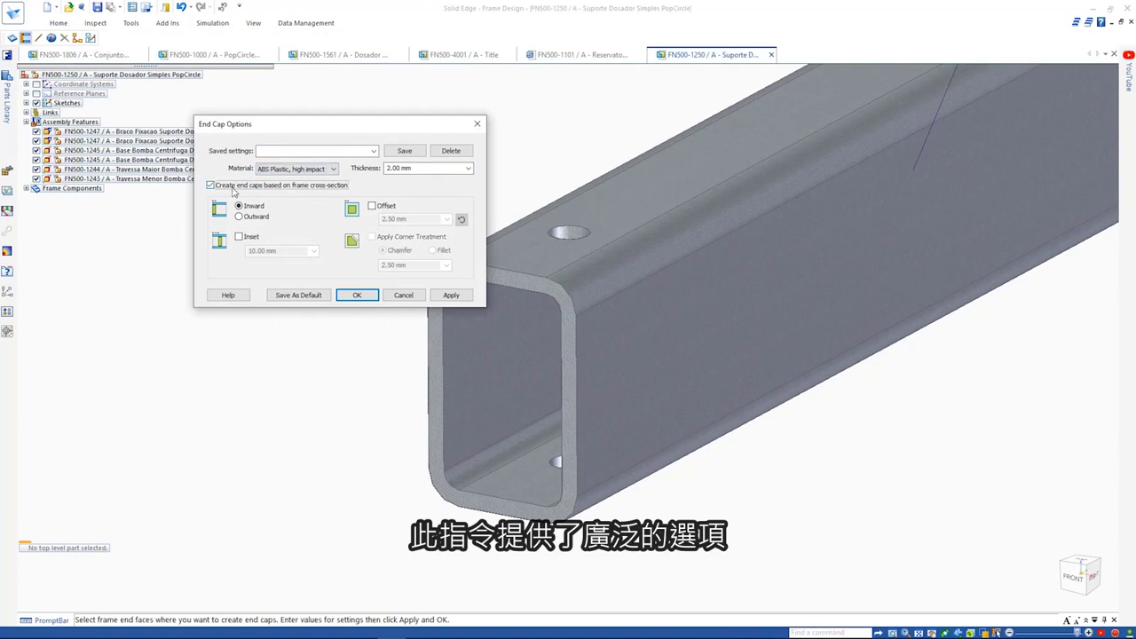
pyautogui.click(430, 335)
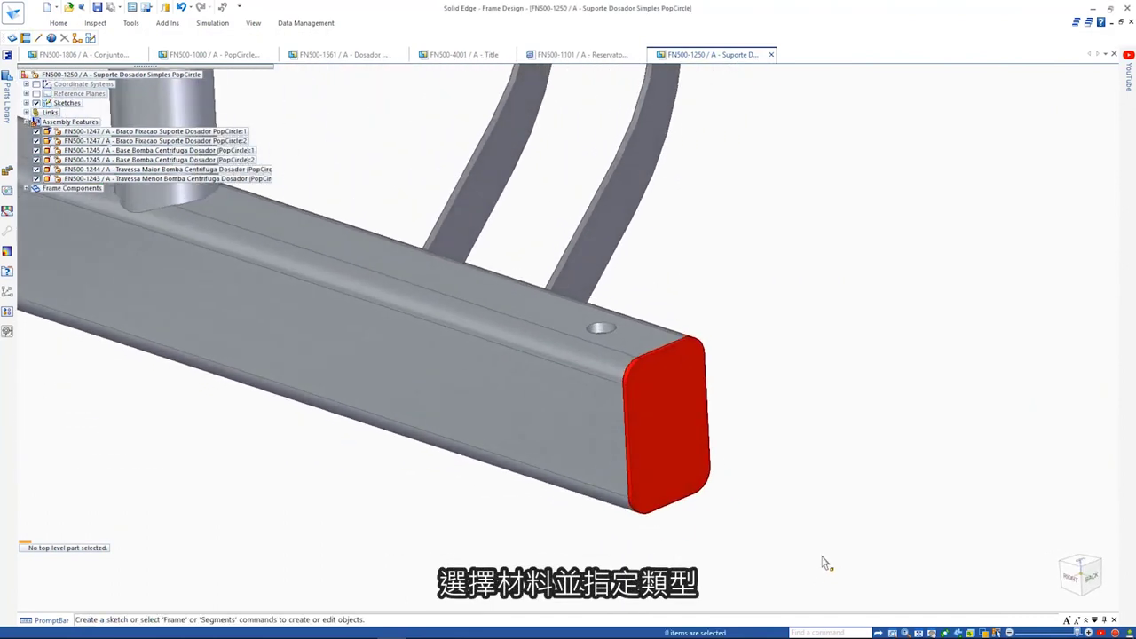
# Edit the Bottom Frame's end caps to face inward with a 5 mm inset.
pyautogui.click(25, 188)
pyautogui.click(37, 197)
pyautogui.click(49, 216)
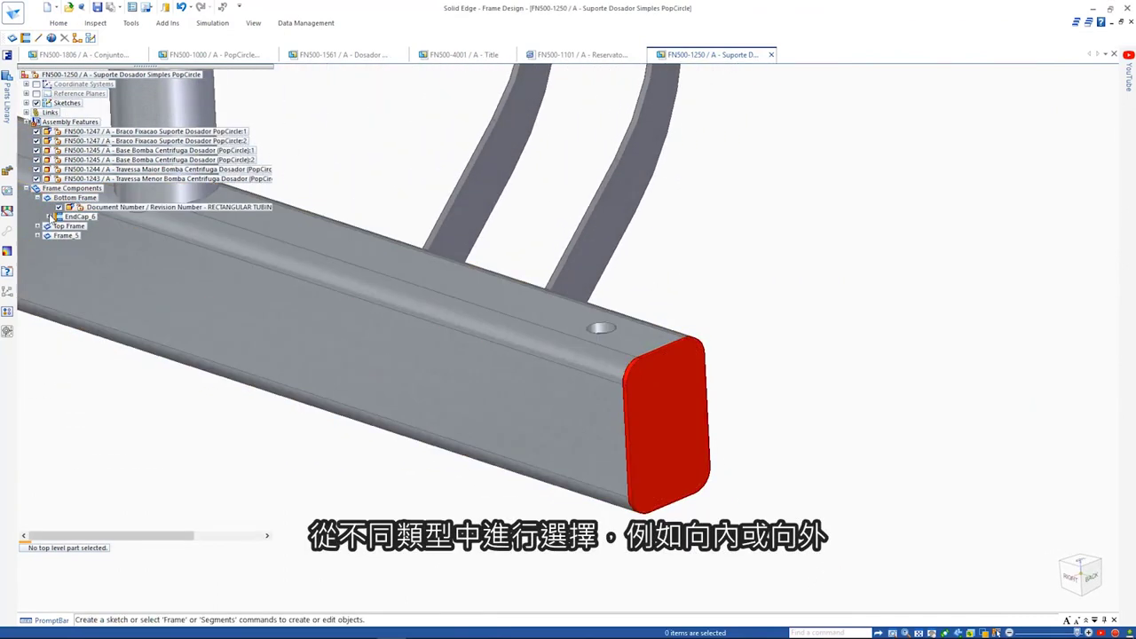
pyautogui.click(115, 226)
pyautogui.click(568, 341)
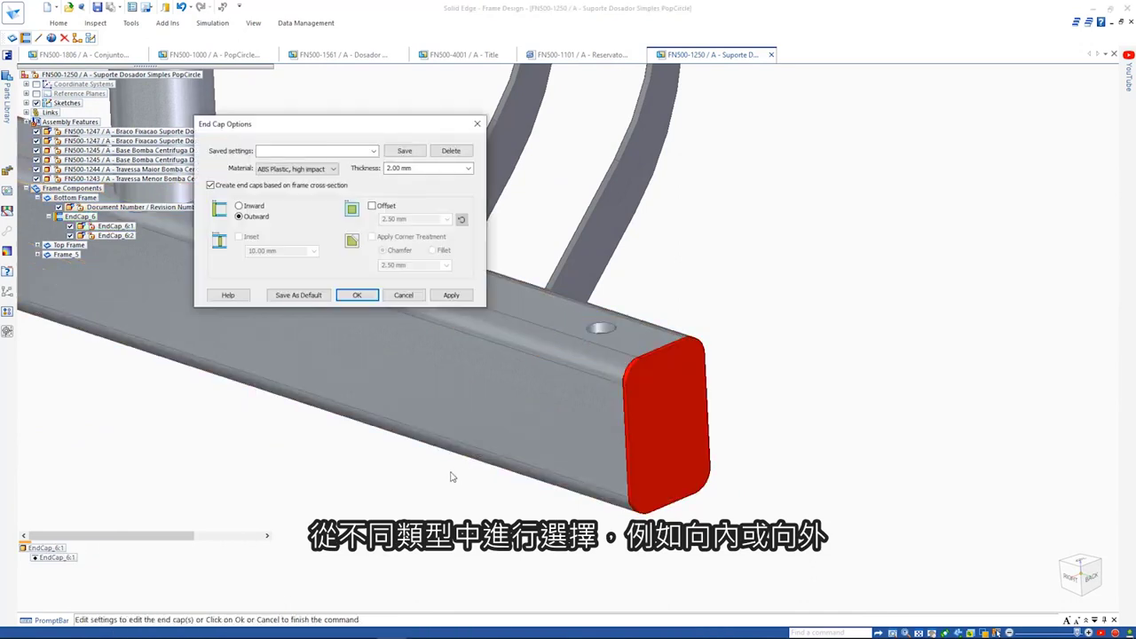
pyautogui.click(251, 206)
pyautogui.click(449, 295)
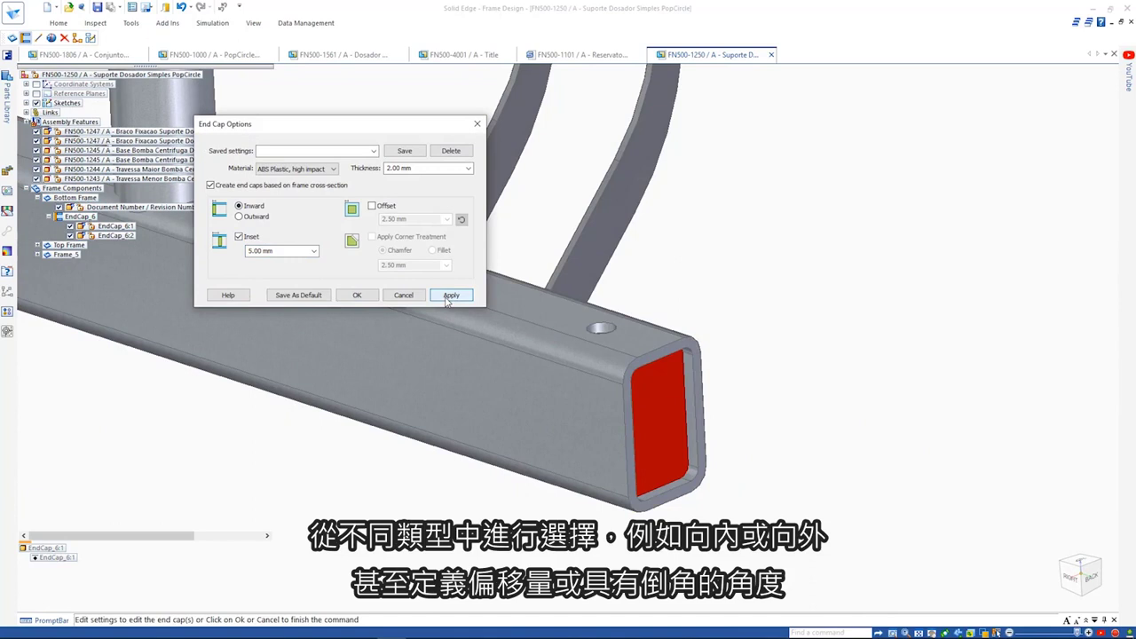
pyautogui.click(356, 295)
pyautogui.click(809, 540)
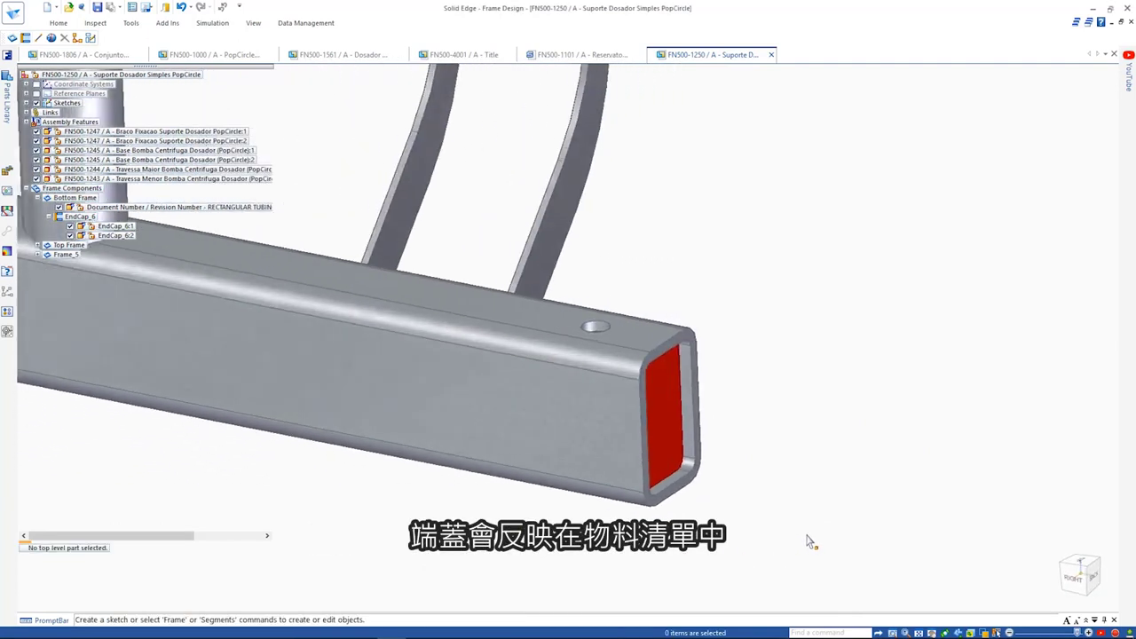
# Search the 3Dfind.it online catalog for castor wheel and open the LMDA-TPA light duty twin wheel castor.
pyautogui.click(769, 498)
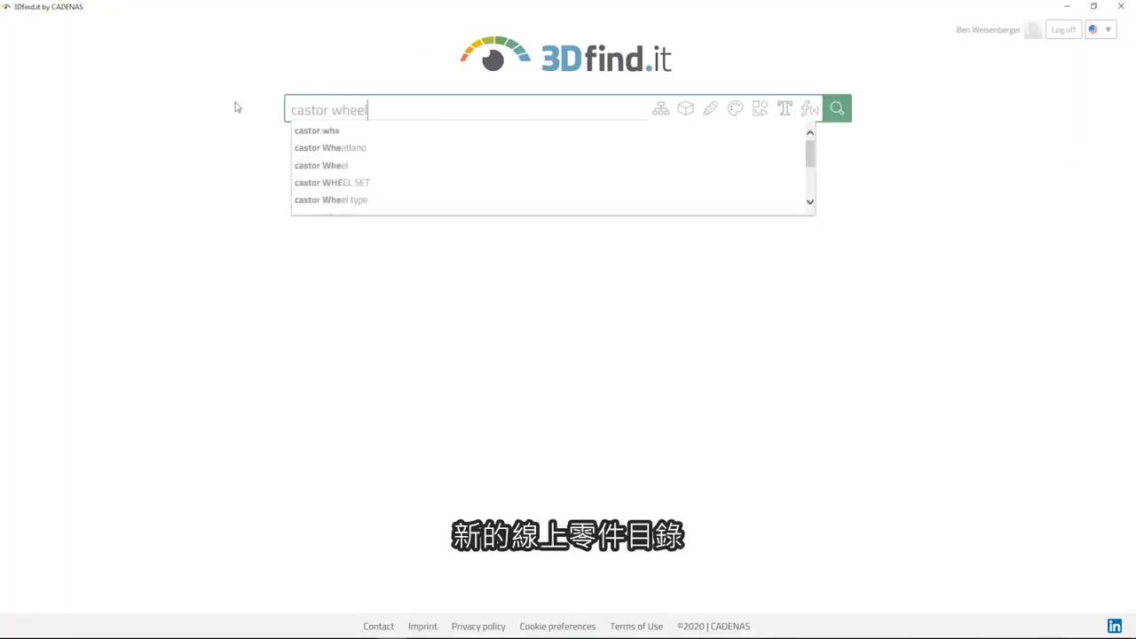
pyautogui.press('Return')
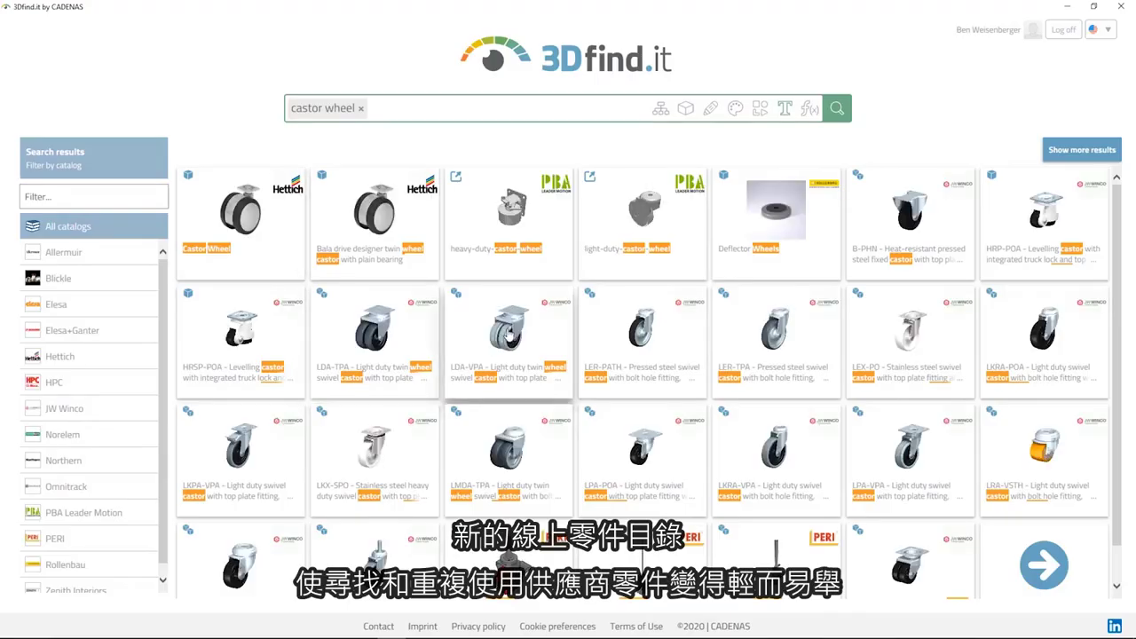
pyautogui.click(518, 448)
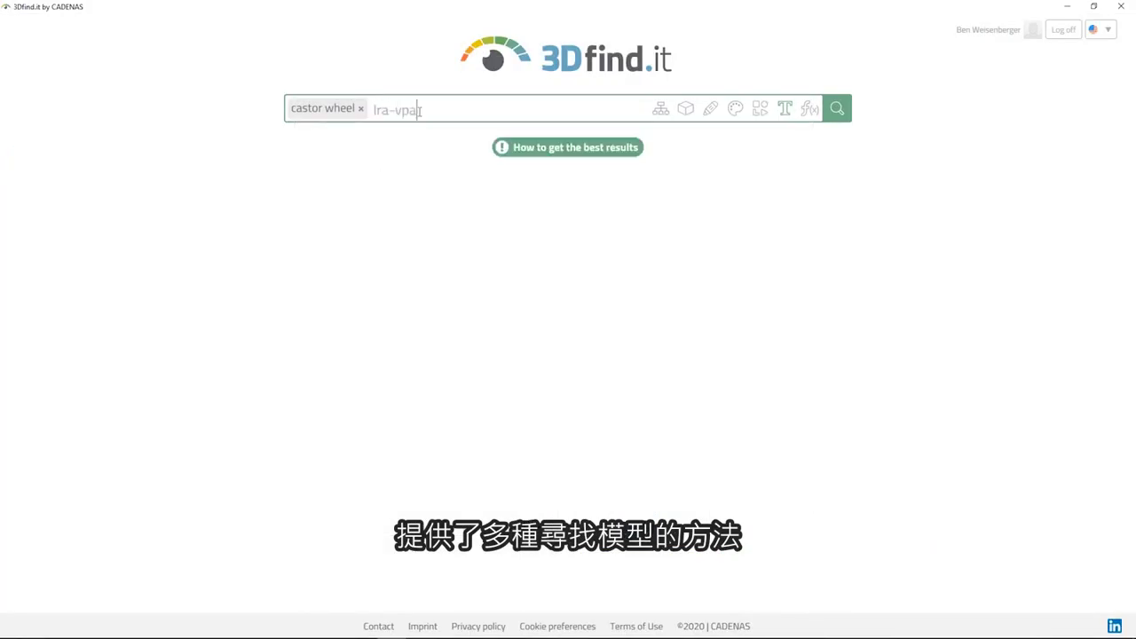
# Narrow the castor wheel search to lra-vpa, open the JW Winco LRA-VPA castor and compare it with the LMDA-TPA castor.
pyautogui.press('Return')
pyautogui.click(246, 189)
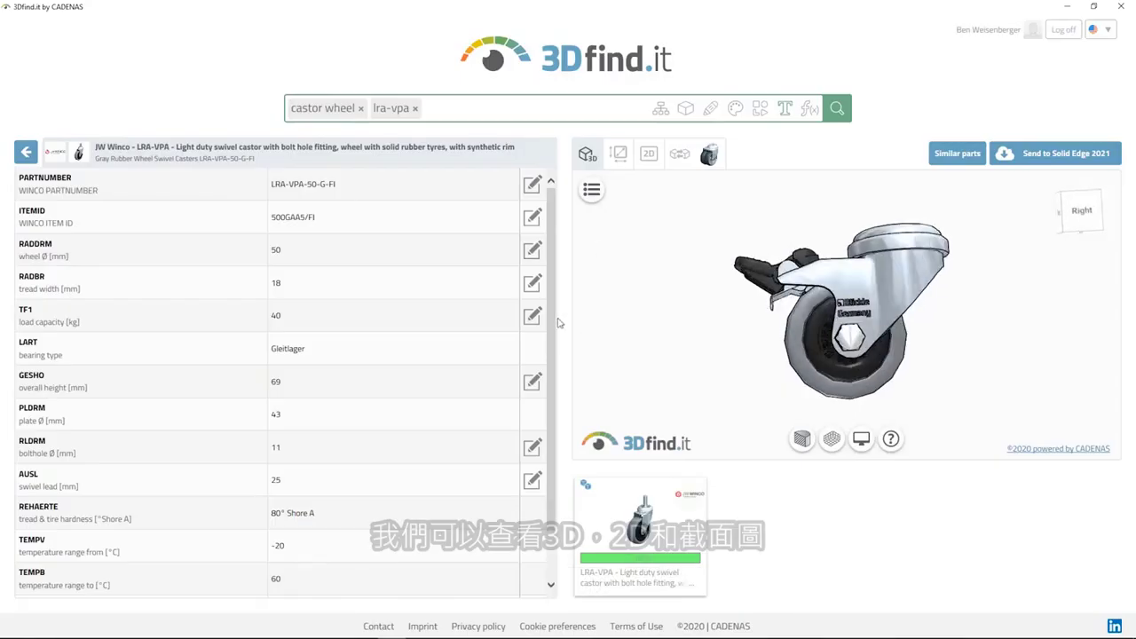
pyautogui.click(679, 160)
pyautogui.click(695, 253)
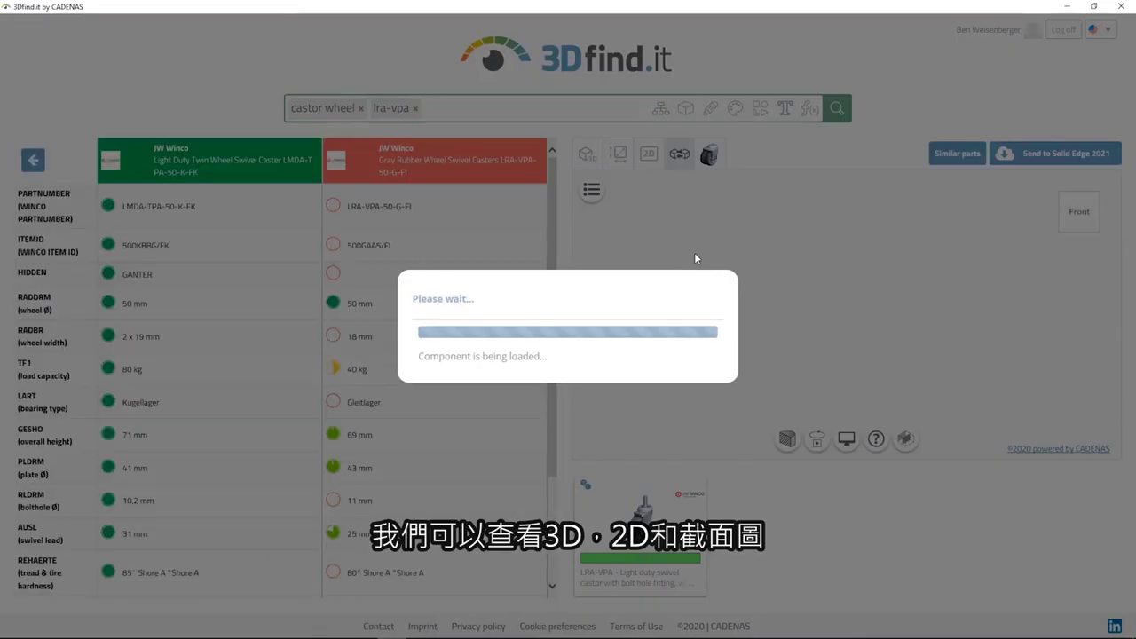